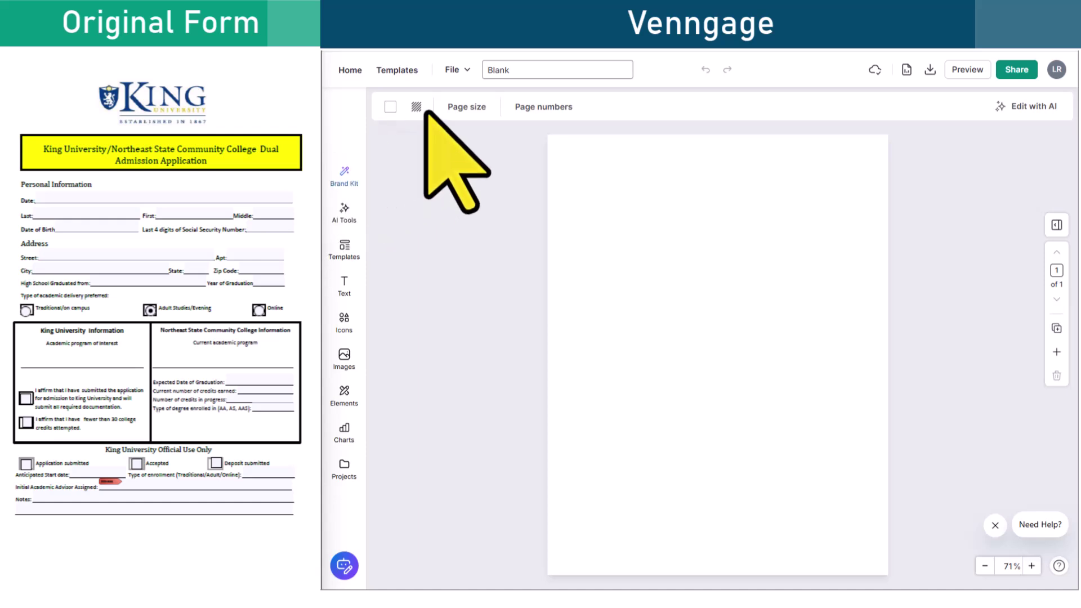
- Rename the design as King University/Northeast State Community College Dual Admission Application
double_click(491, 70)
right_click(494, 70)
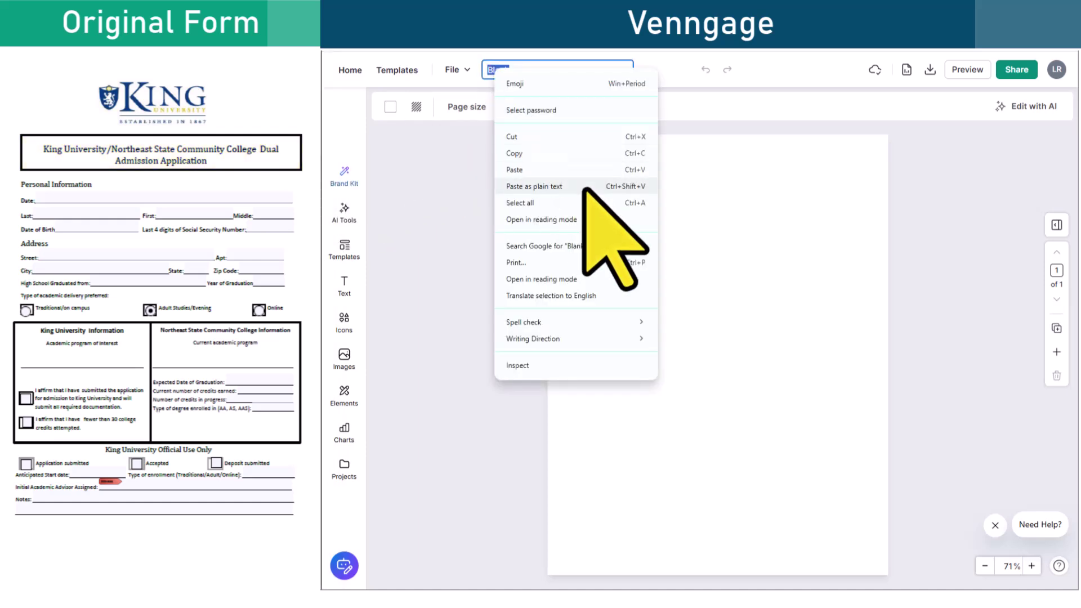
click(558, 187)
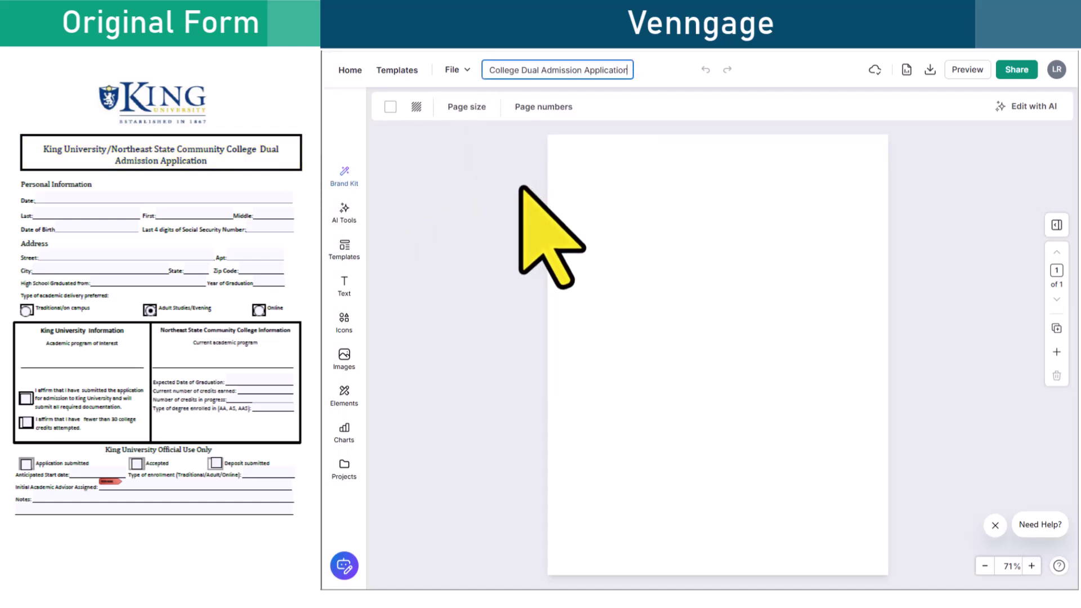
key(Return)
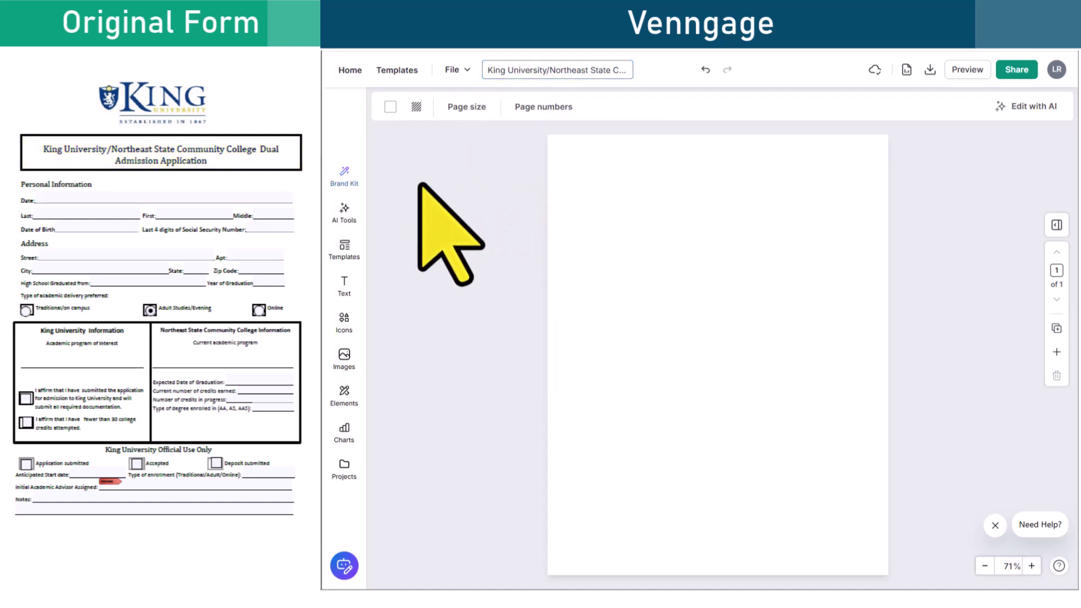
- Switch the active brand kit to NeSCC Forms
click(349, 181)
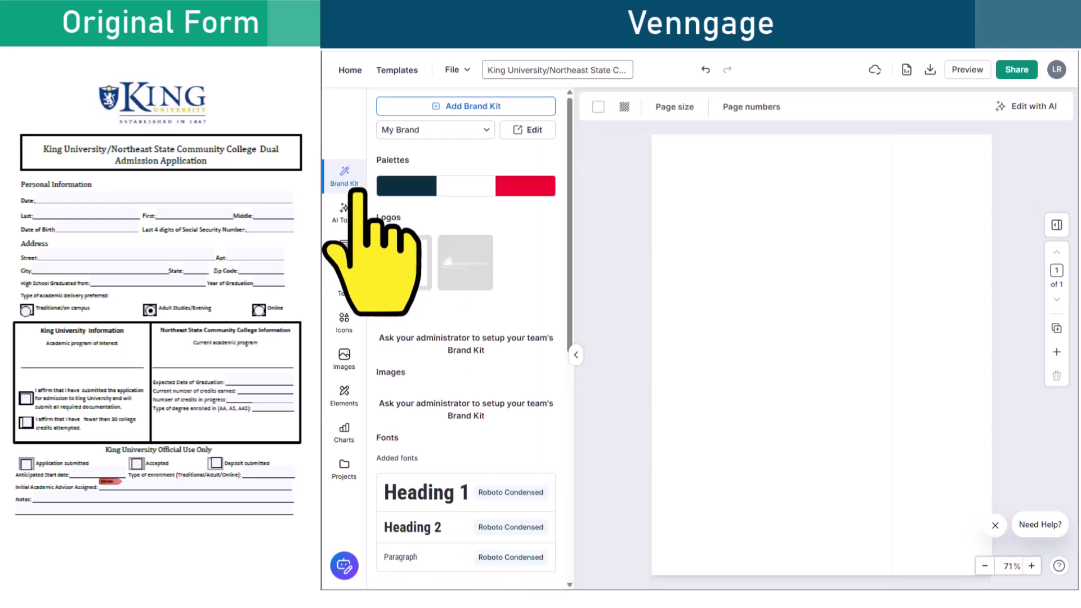
click(485, 130)
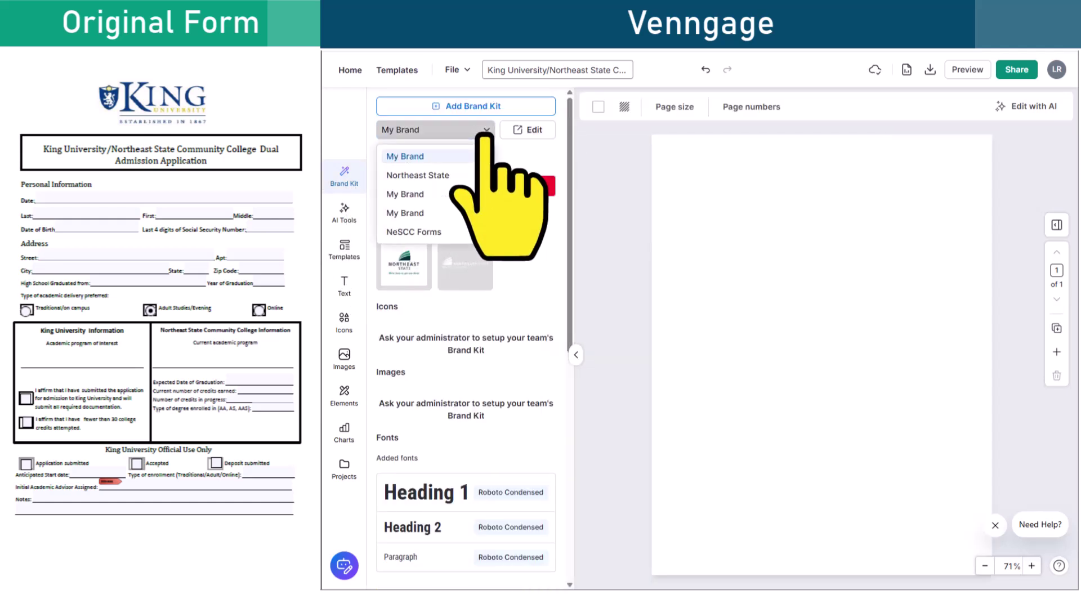
click(473, 235)
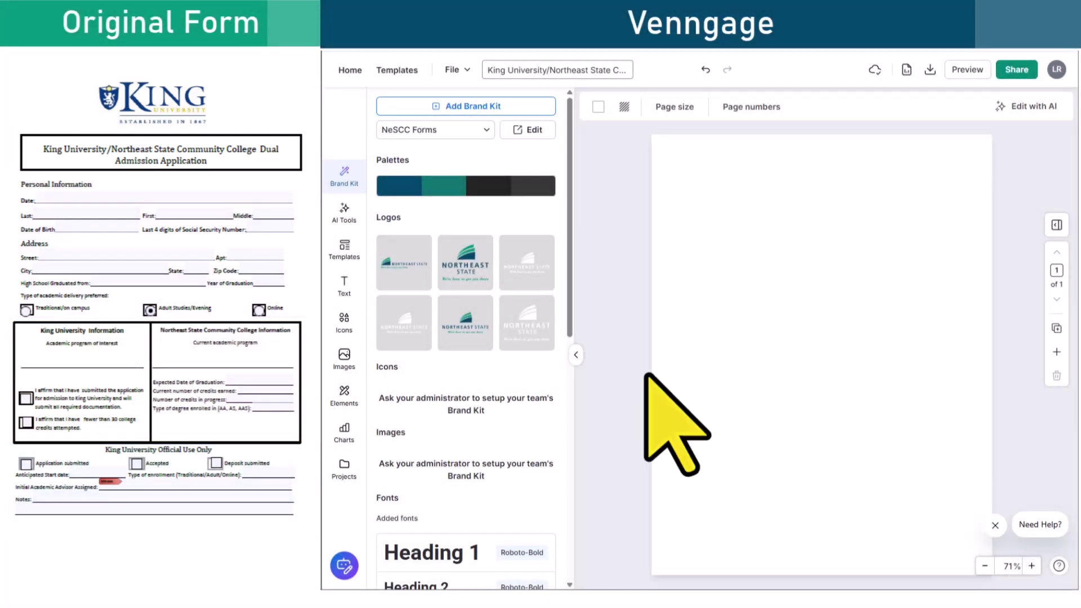
- Add a Heading 1 text box reading "King University/Northeast State Community College Dual Admission Application", pasted as plain text
click(359, 300)
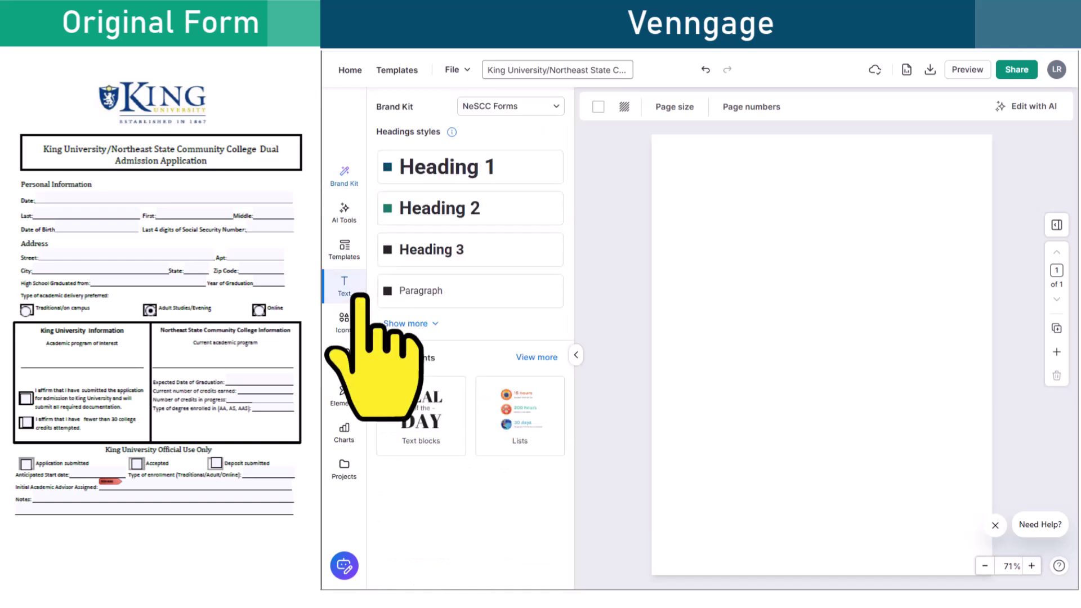
click(519, 164)
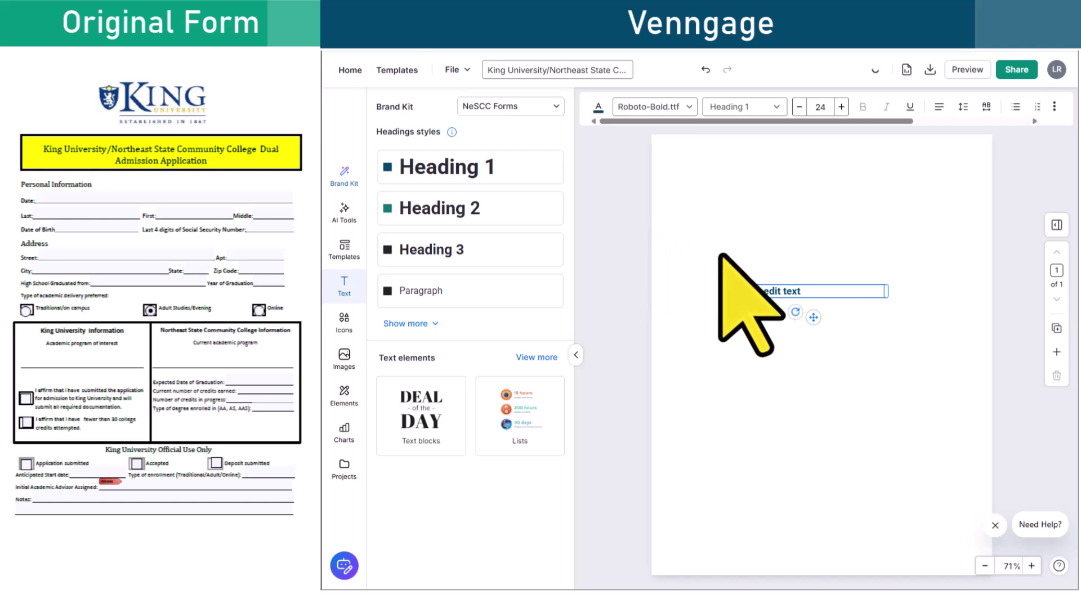
double_click(809, 291)
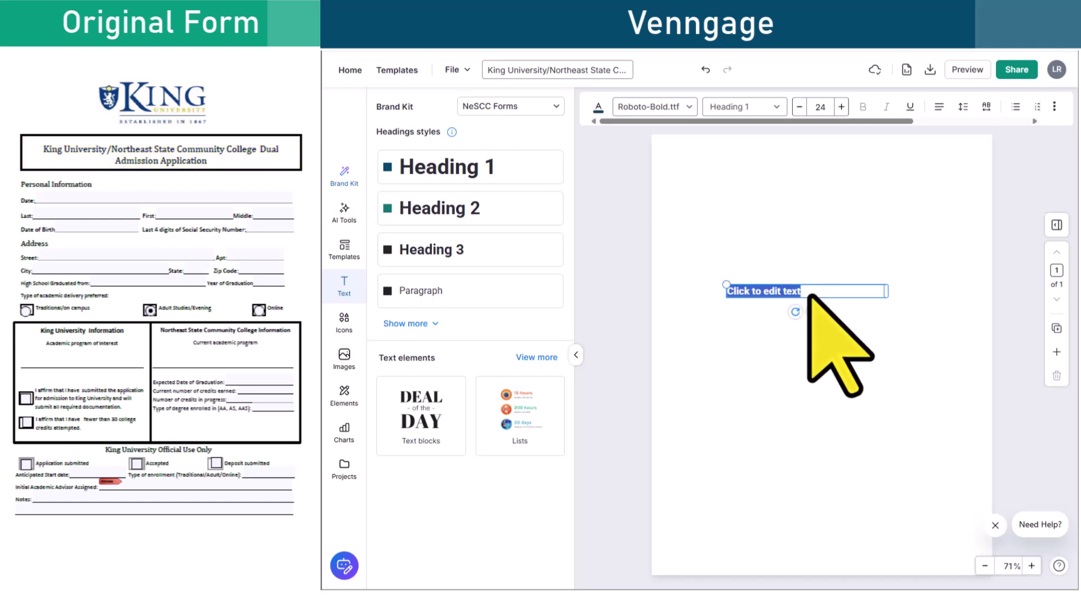
right_click(809, 294)
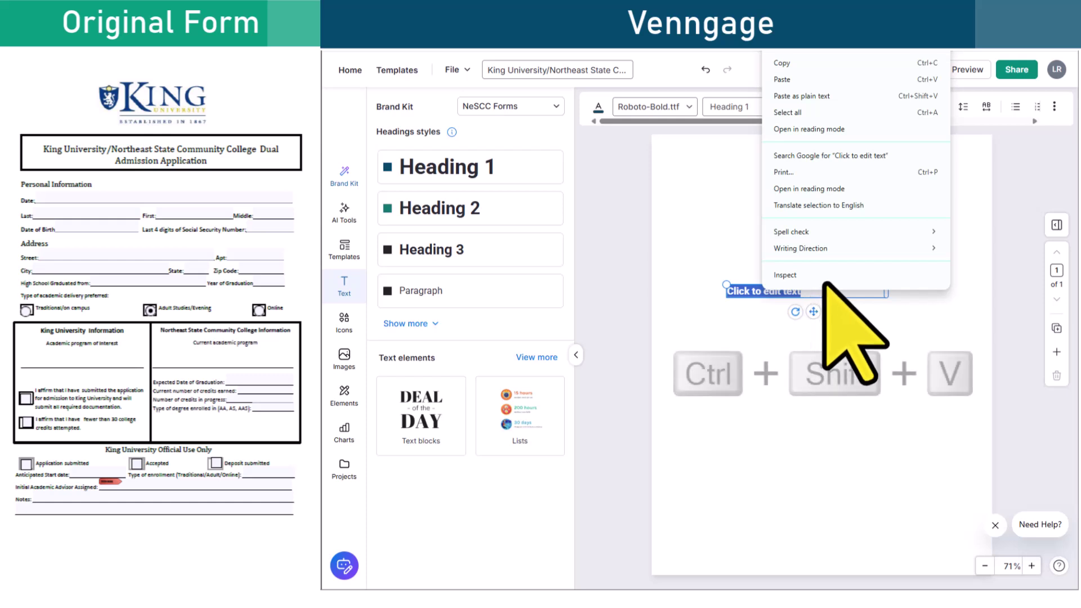
click(860, 97)
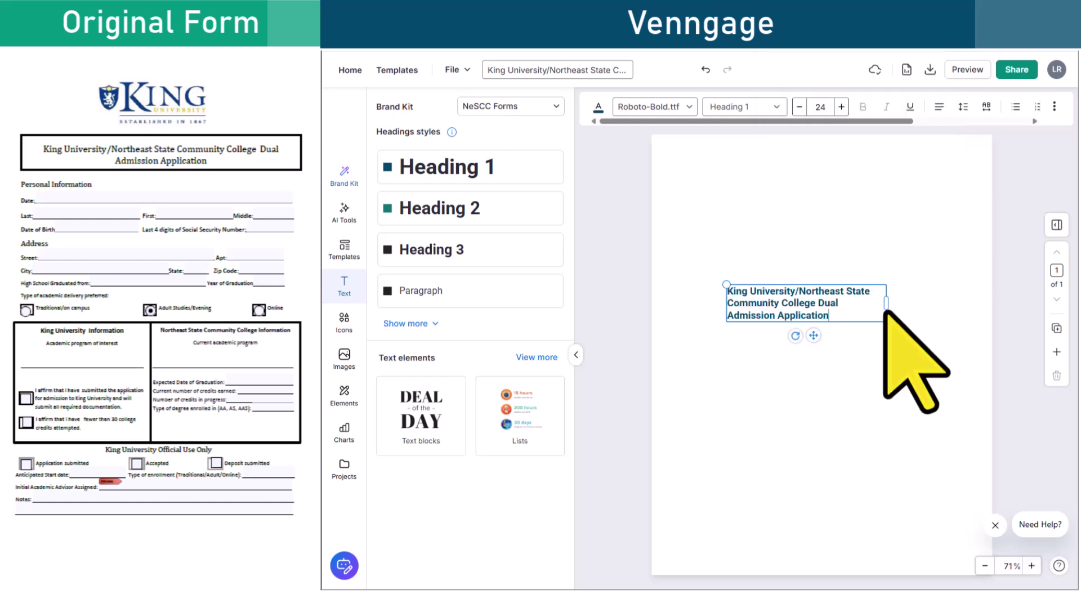
- Centre the form title, widen it and remove its extra break so it fits two lines, and place it at the page top
drag(885, 309, 917, 308)
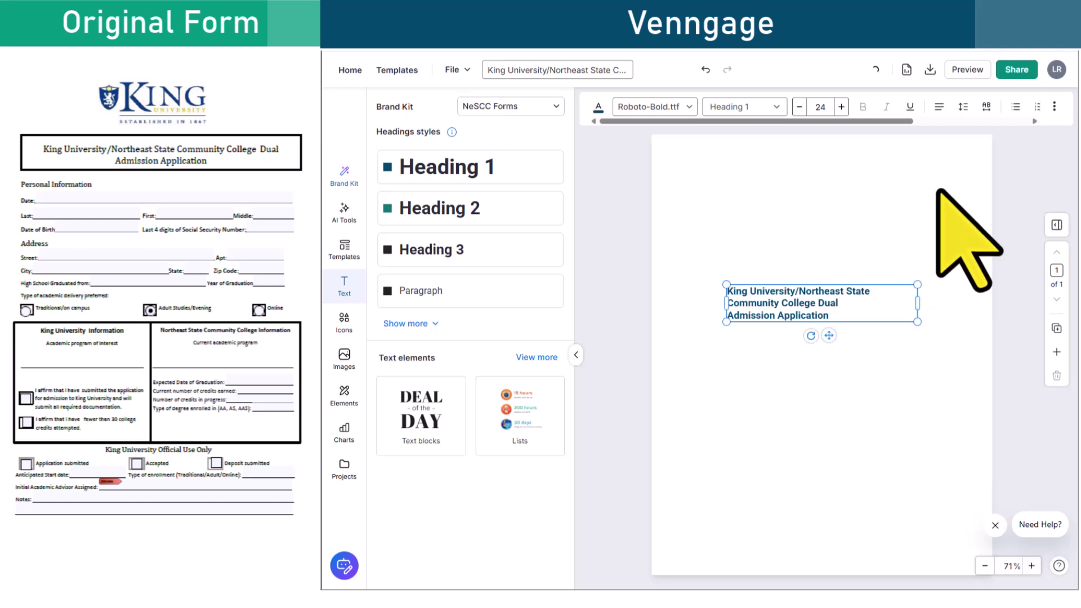
click(940, 108)
click(957, 158)
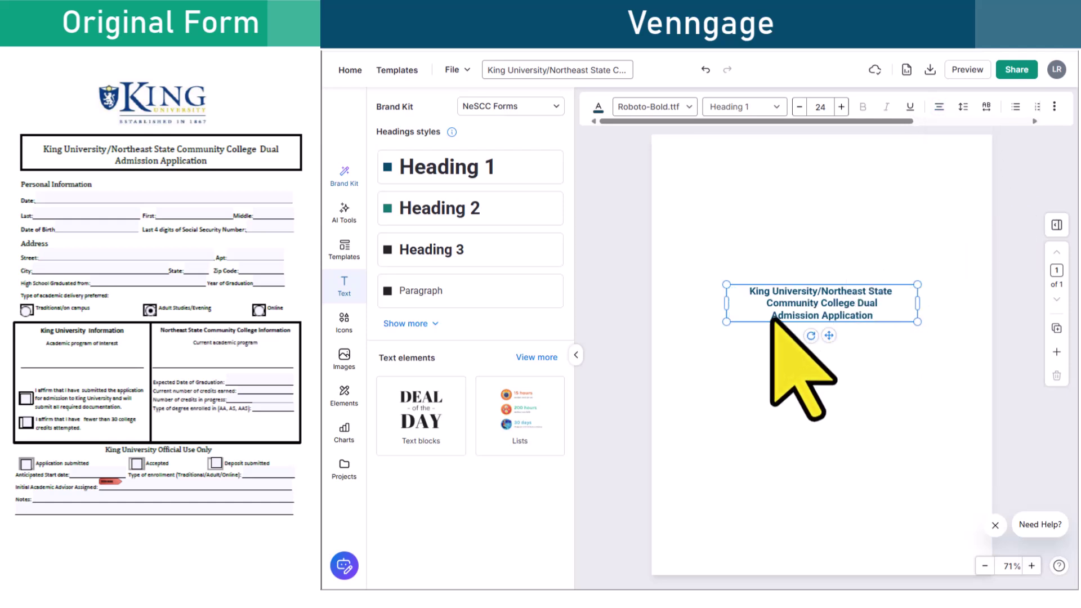
key(BackSpace)
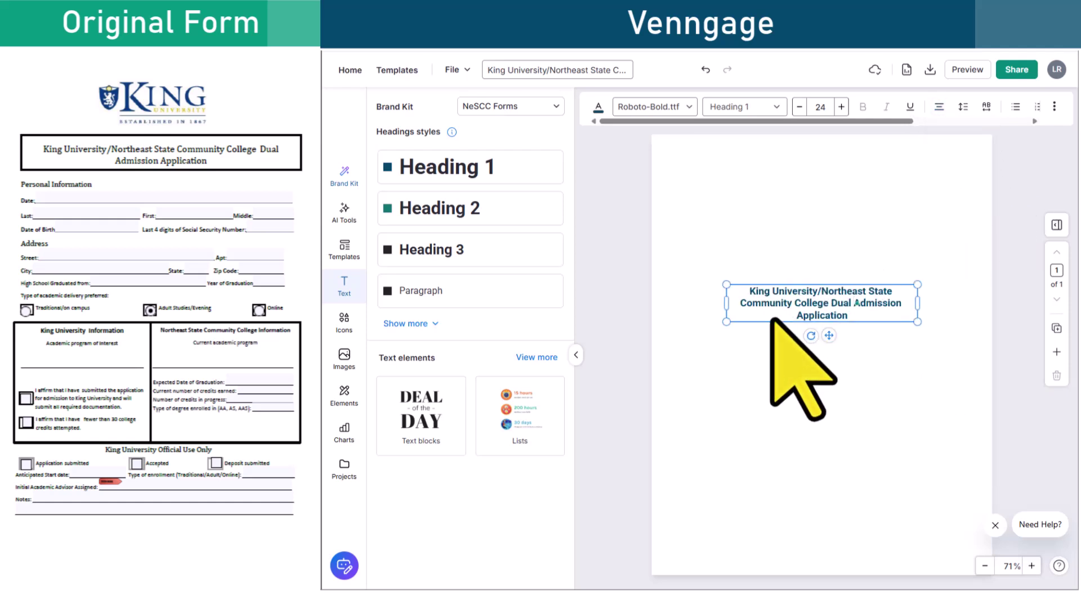
drag(918, 307, 965, 304)
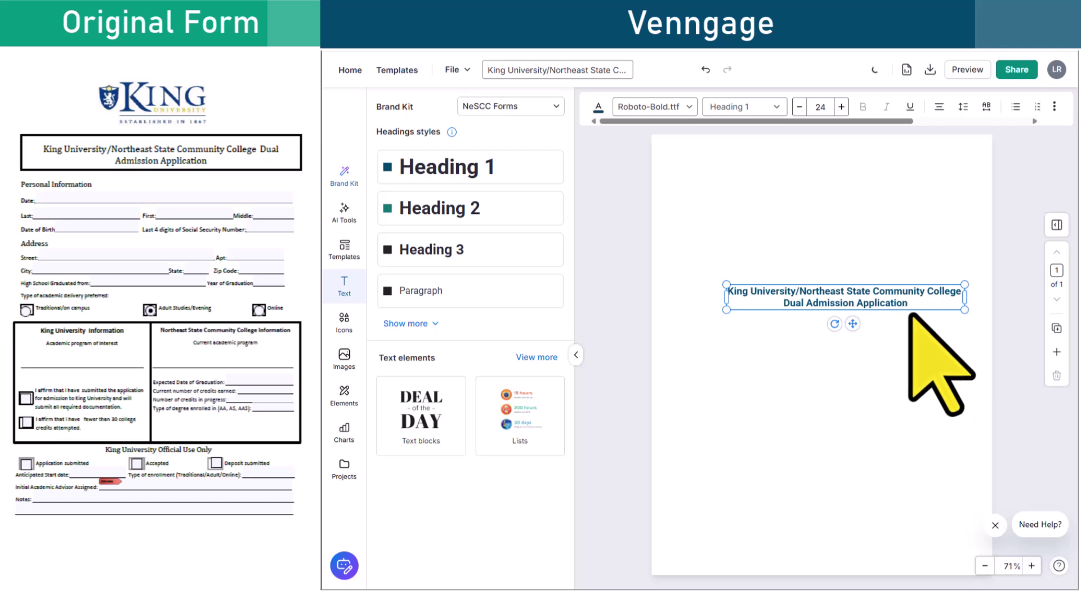
drag(851, 329, 831, 178)
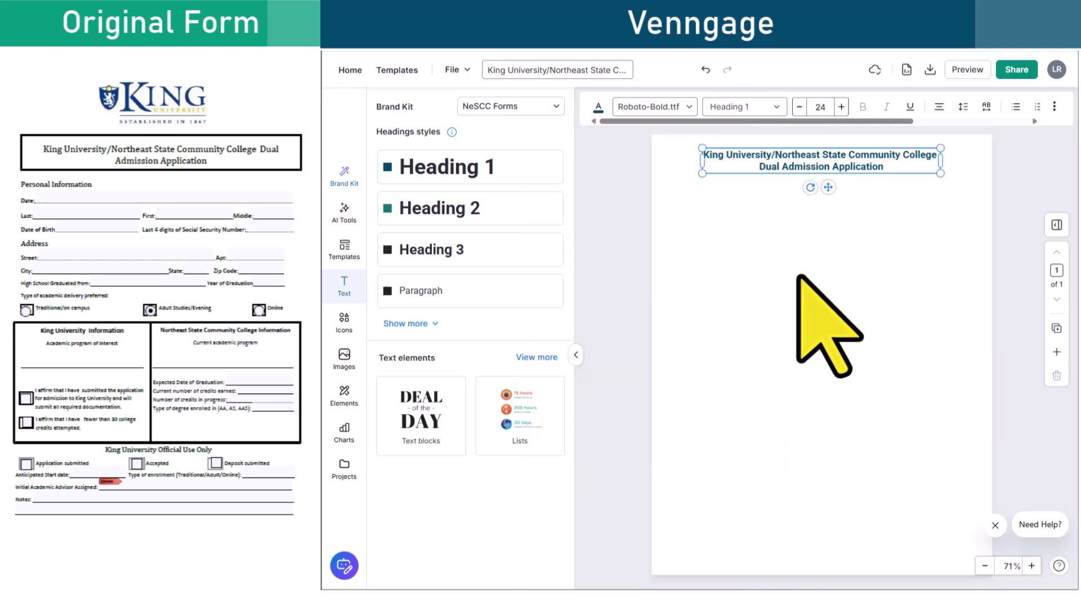
- Place three Heading 2 text boxes down the page, below the title, at mid-page and in the lower part
drag(538, 215, 738, 244)
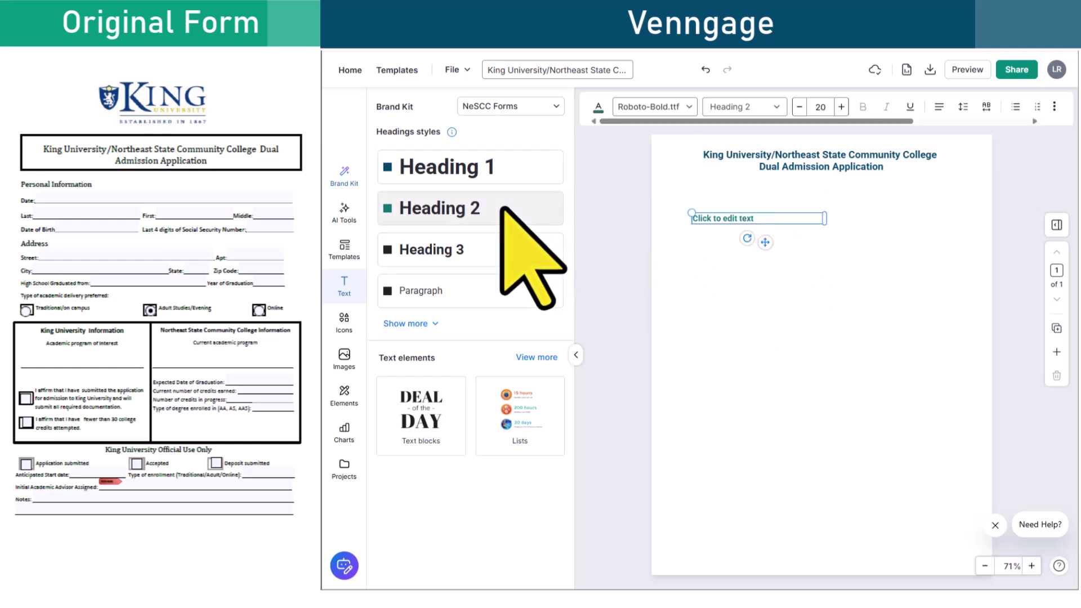
drag(499, 198, 754, 325)
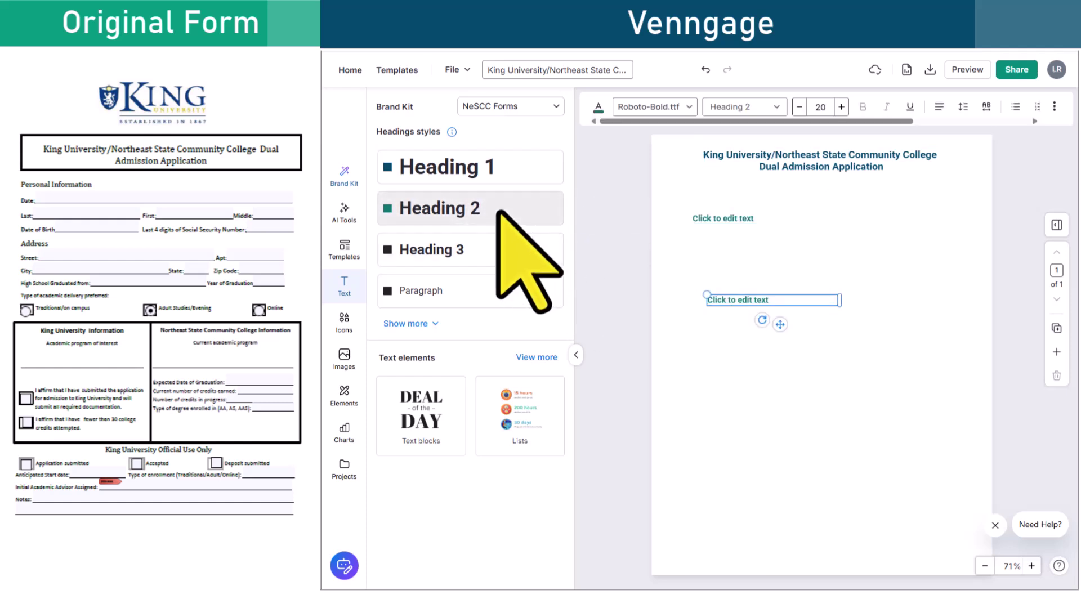
drag(501, 207, 757, 455)
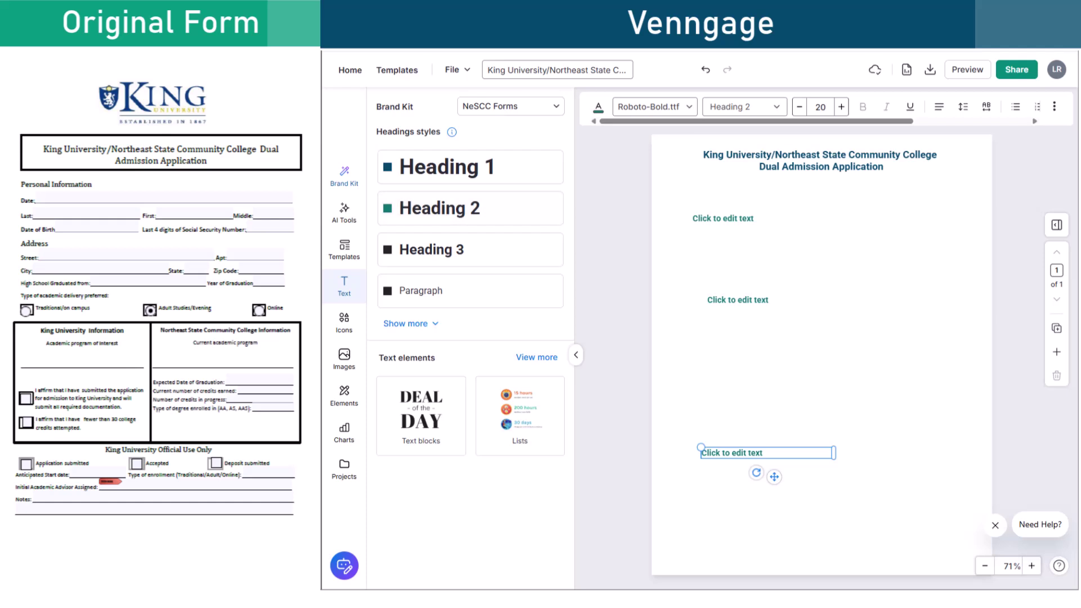
- Label the three Heading 2 boxes, from page top down, "Personal Information", "Program Information" and "King University Official Use Only"
double_click(723, 218)
text(Personal Information)
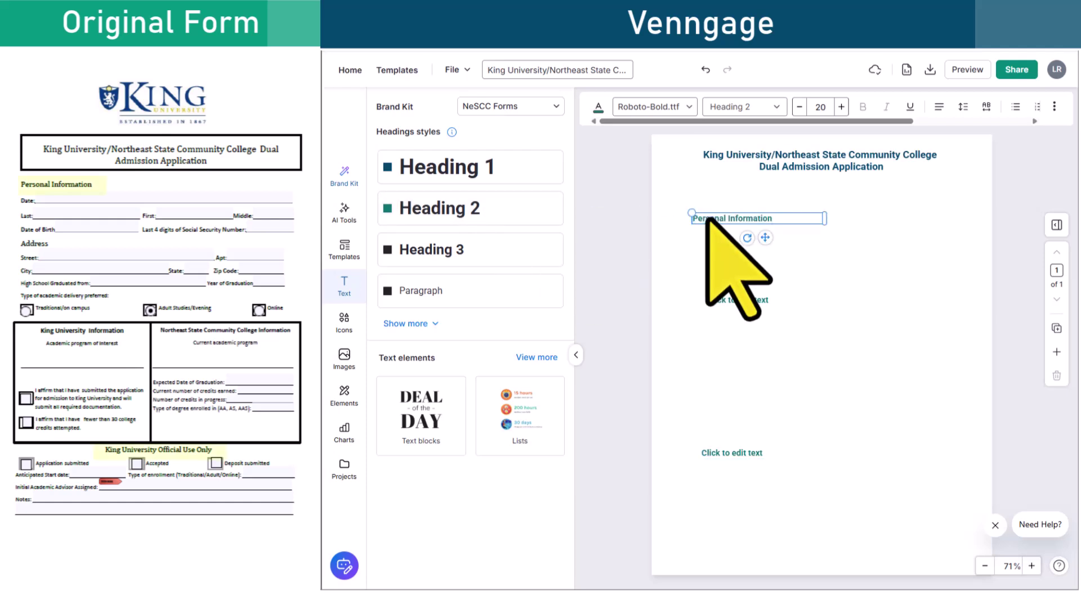
double_click(727, 454)
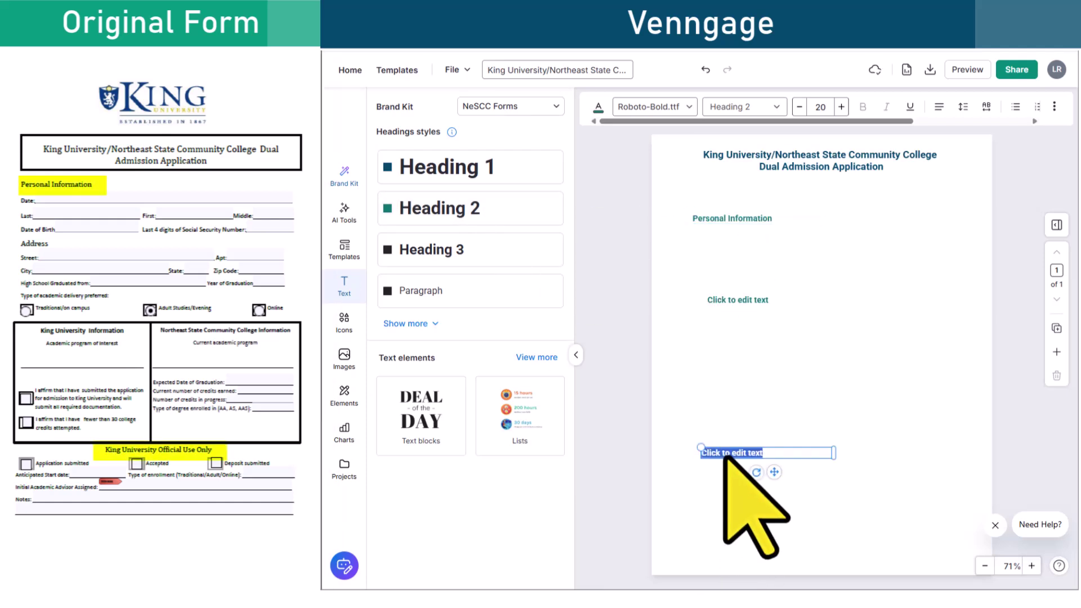
text(King University Official Use Only)
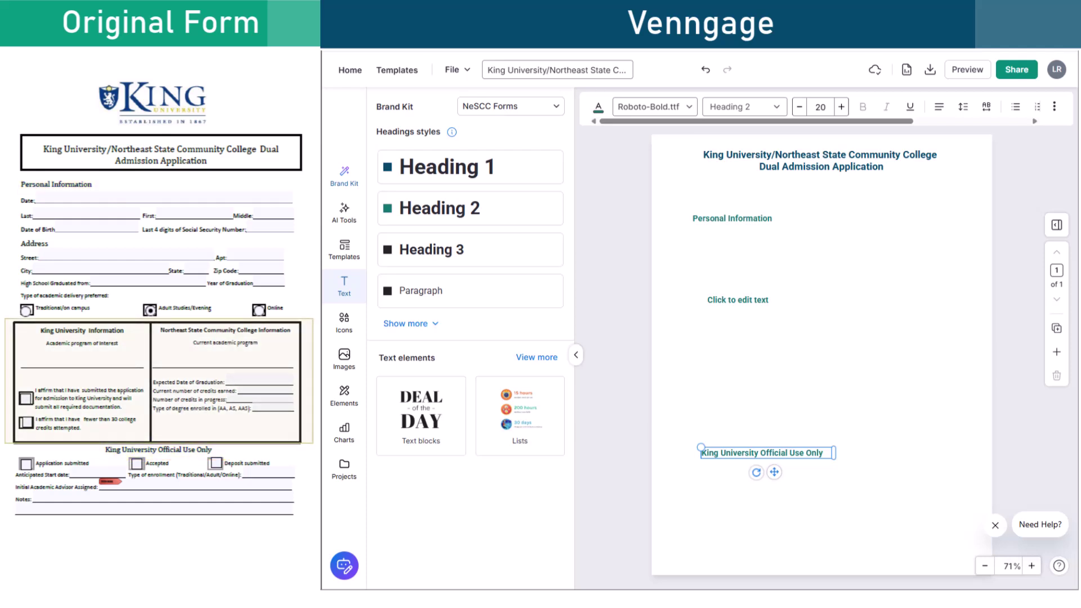
double_click(737, 300)
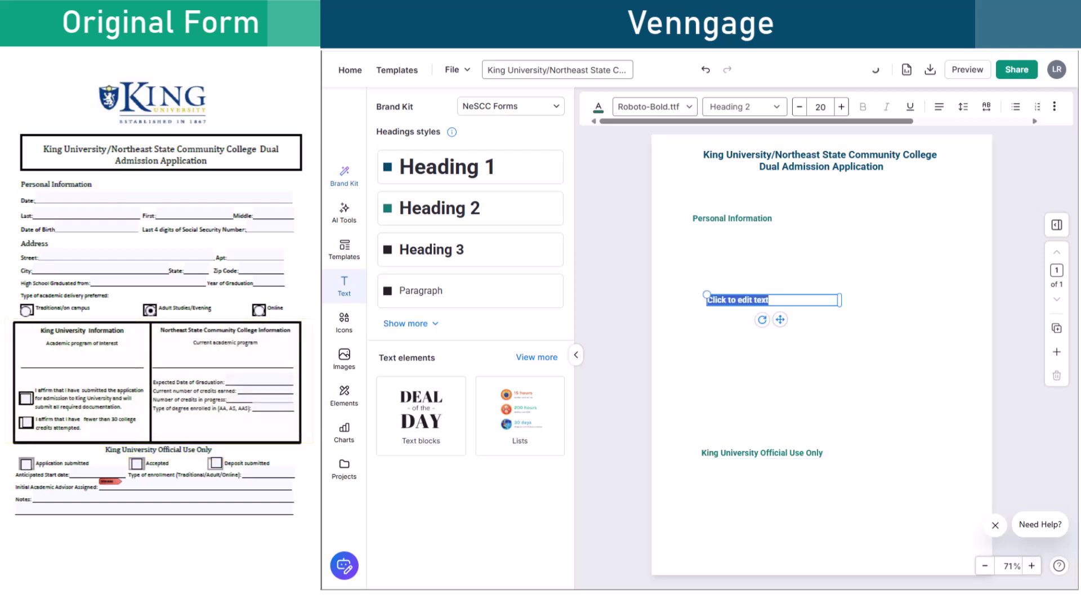
text(Program I)
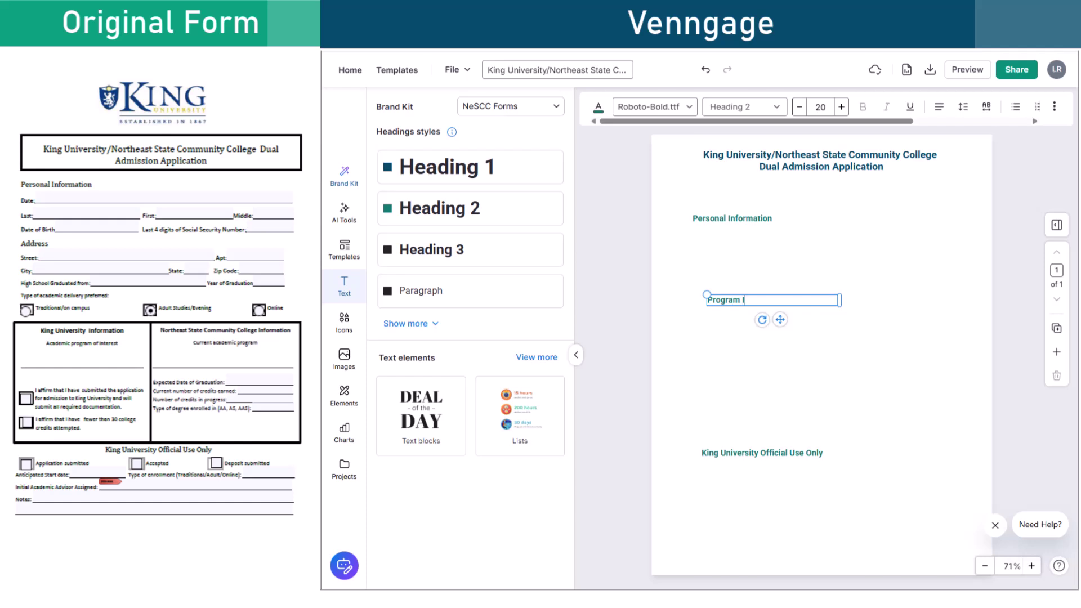
text(nformation)
- Add two Heading 3 subheadings under Program Information, "King University Information" and "Northeast State Community College Information", widening the second to fit one line
drag(432, 249, 808, 403)
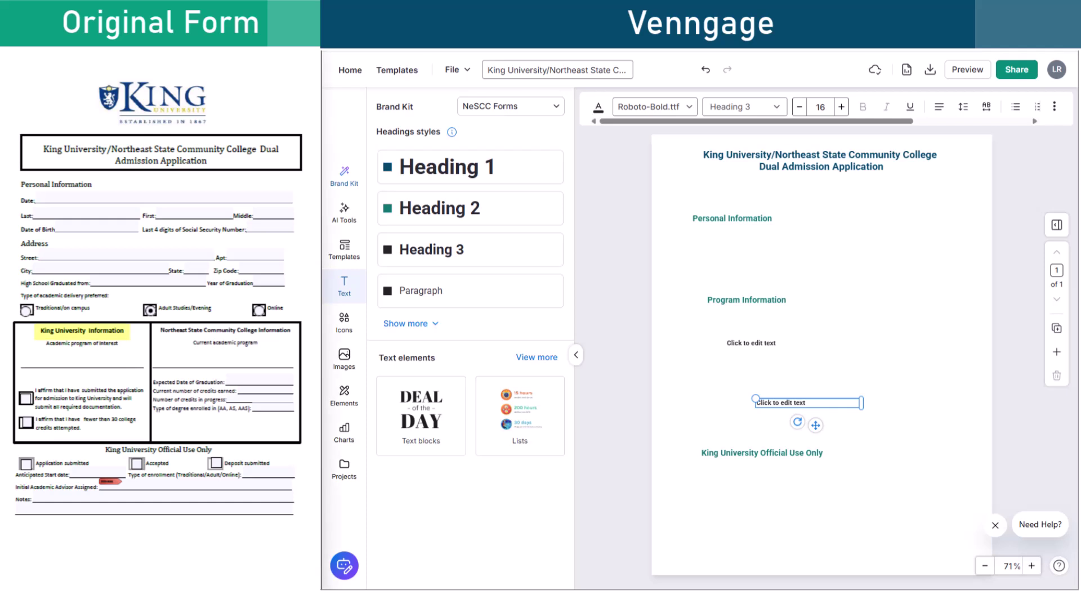
double_click(728, 343)
text(King University Information)
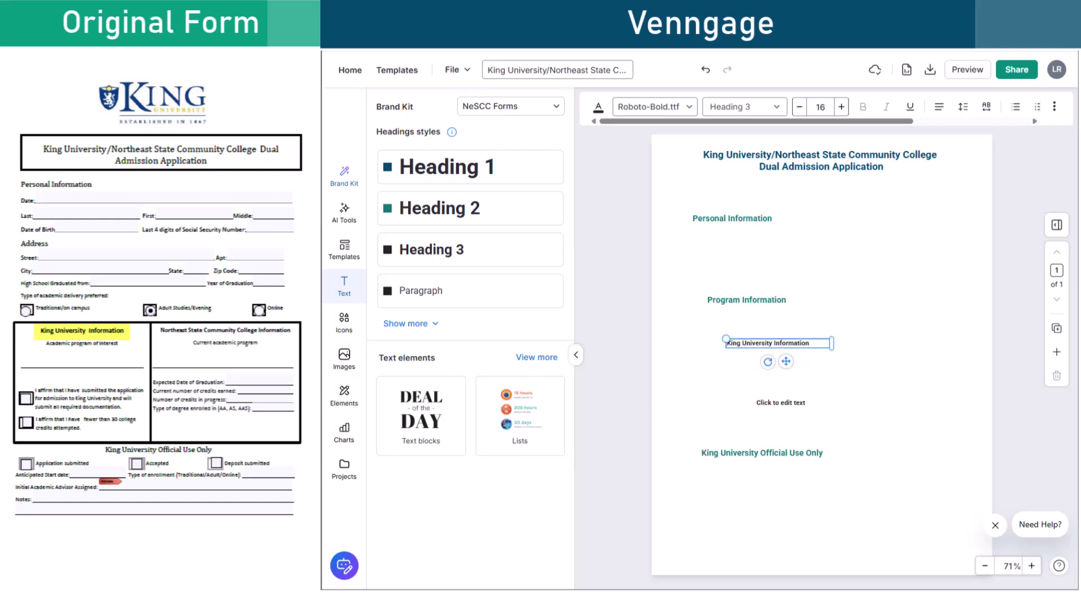
click(767, 402)
double_click(767, 402)
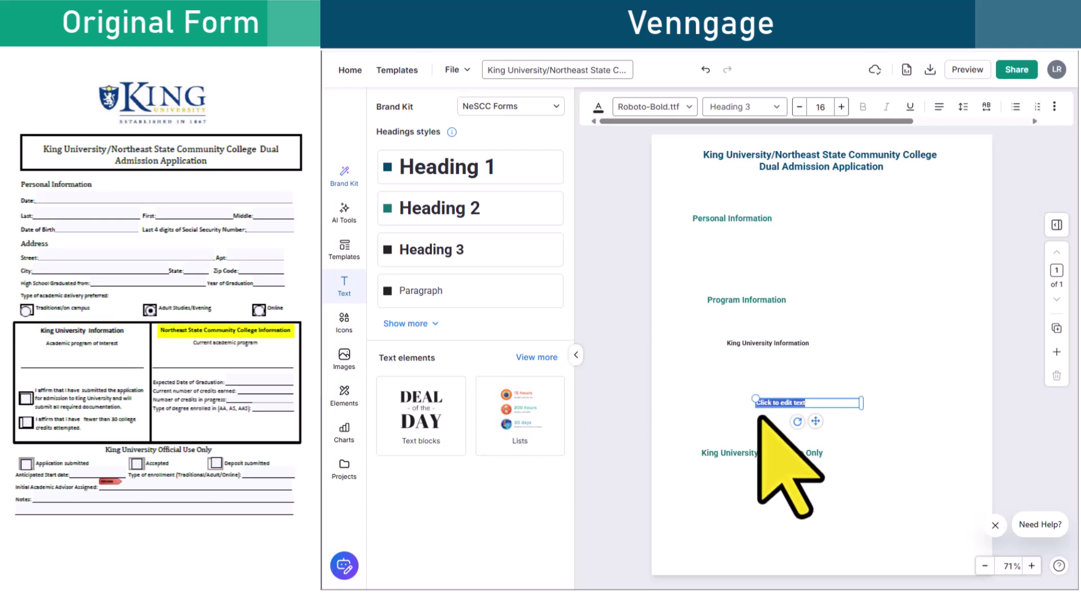
text(Northeast State Community College Information)
drag(861, 407, 921, 405)
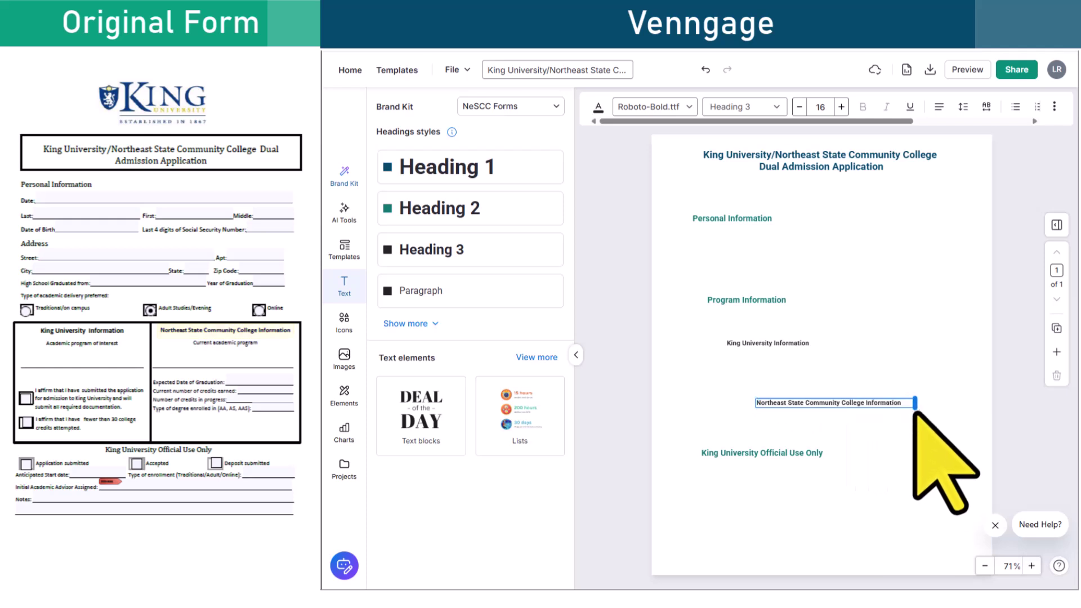
- Shift both Program Information subheadings and the King University Official Use Only heading closer to the page's left margin
drag(837, 401, 773, 389)
drag(721, 343, 670, 343)
drag(722, 456, 689, 476)
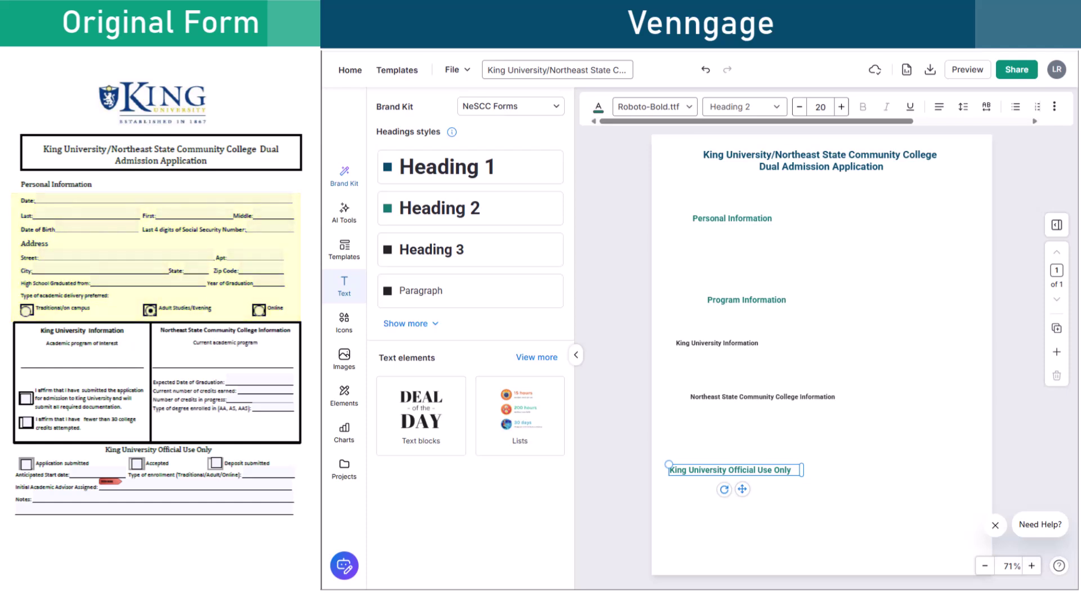
key(Escape)
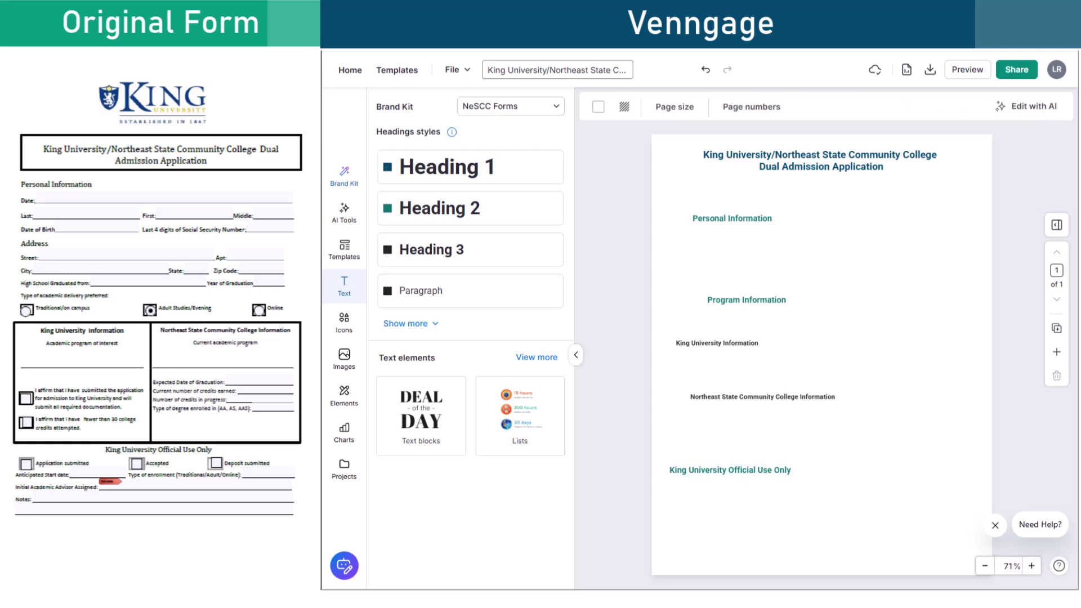
- Add a short text form field and place it directly beneath the Personal Information heading
click(360, 394)
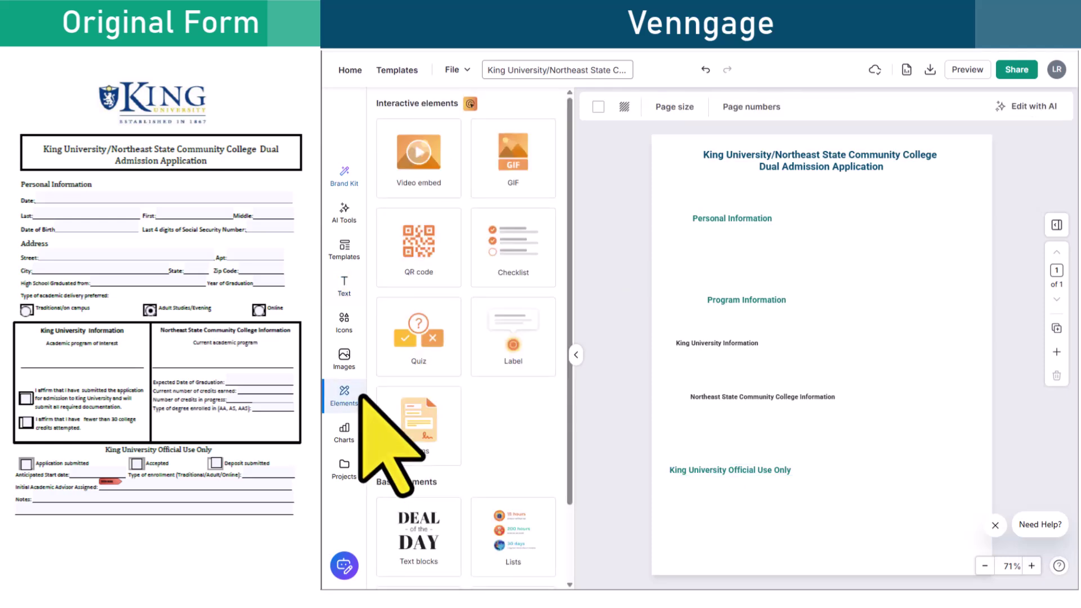
click(457, 437)
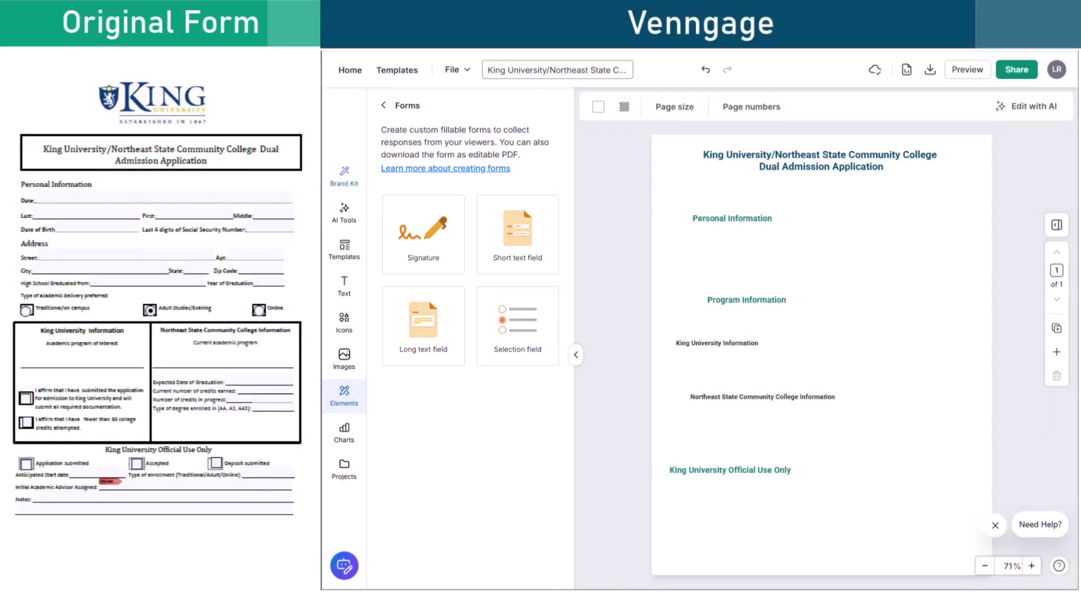
click(554, 229)
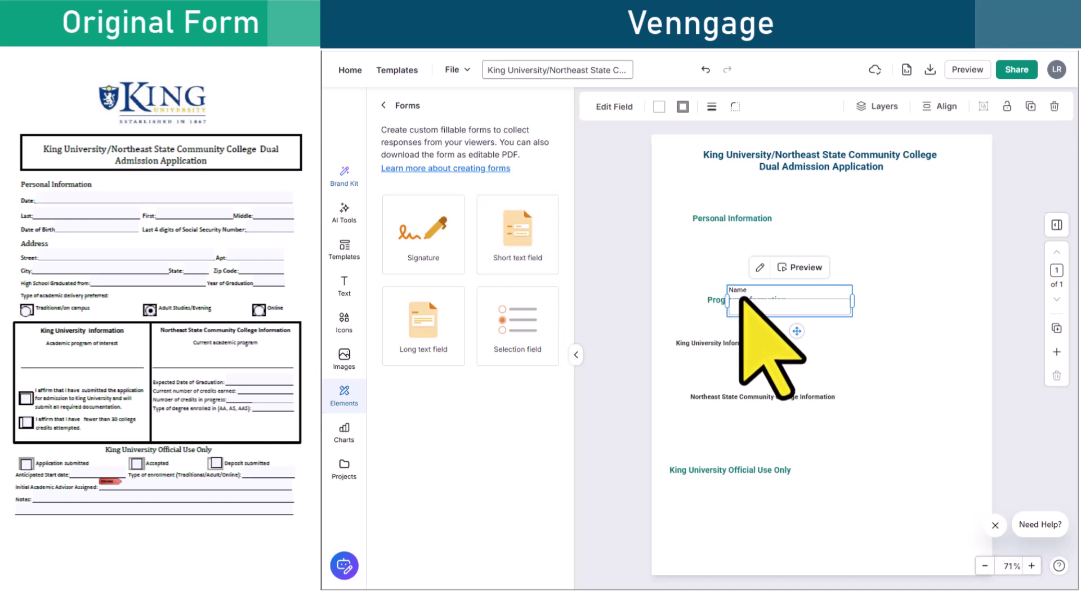
drag(744, 299, 703, 246)
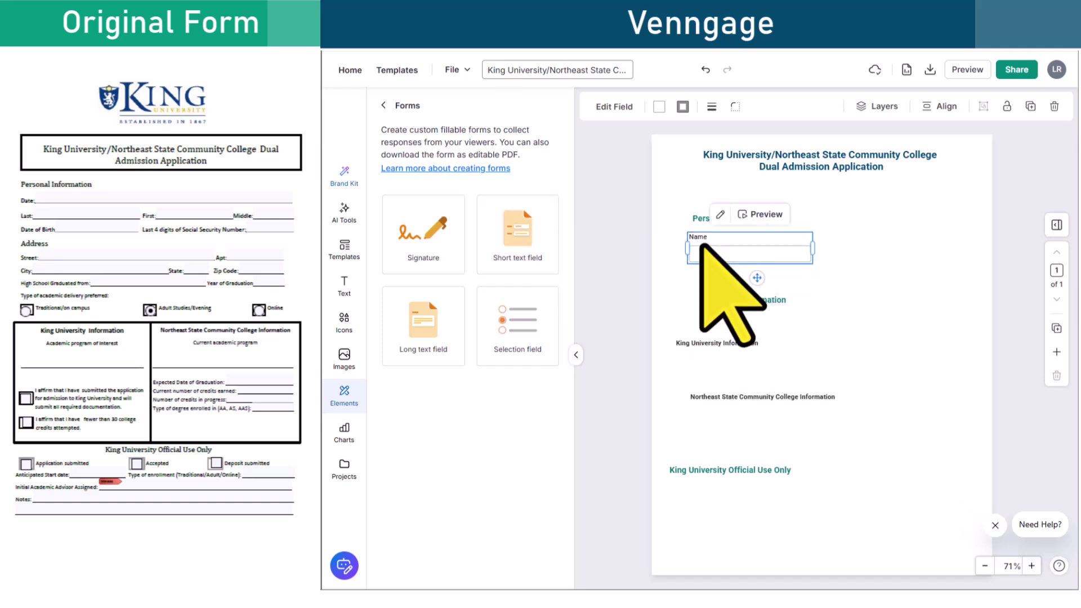
- Turn the Personal Information field into a Date-type field labelled "Date" and place it near the page's right margin, level with the heading
click(721, 215)
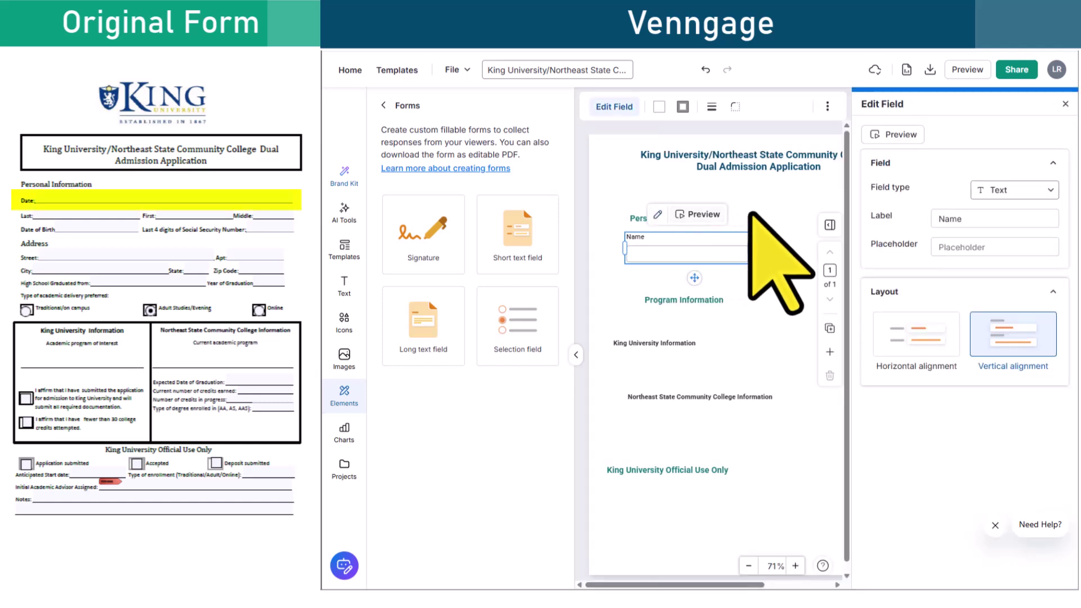
double_click(939, 221)
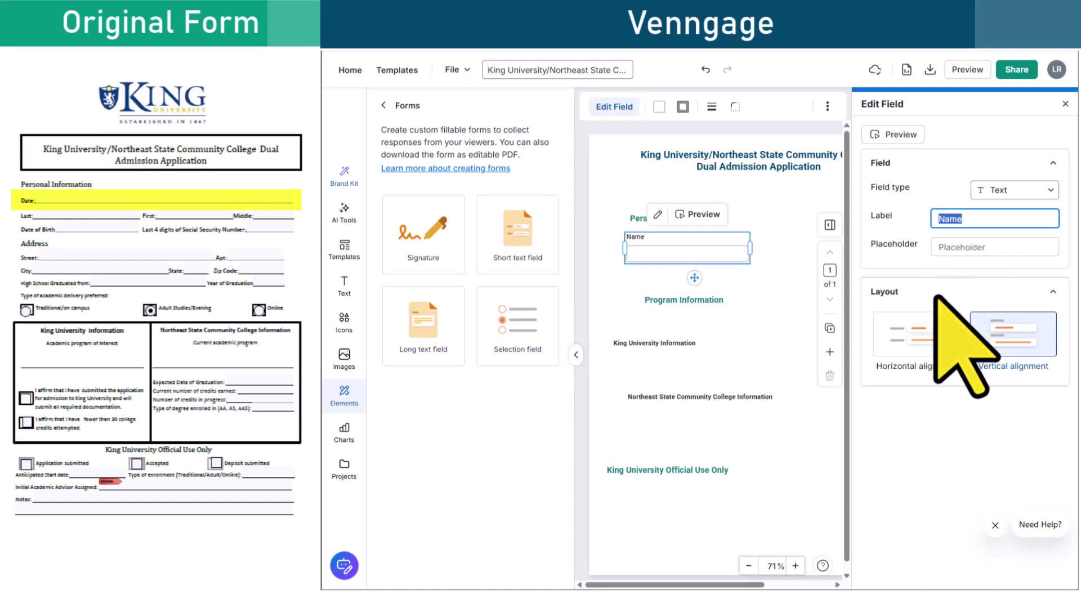
text(Date)
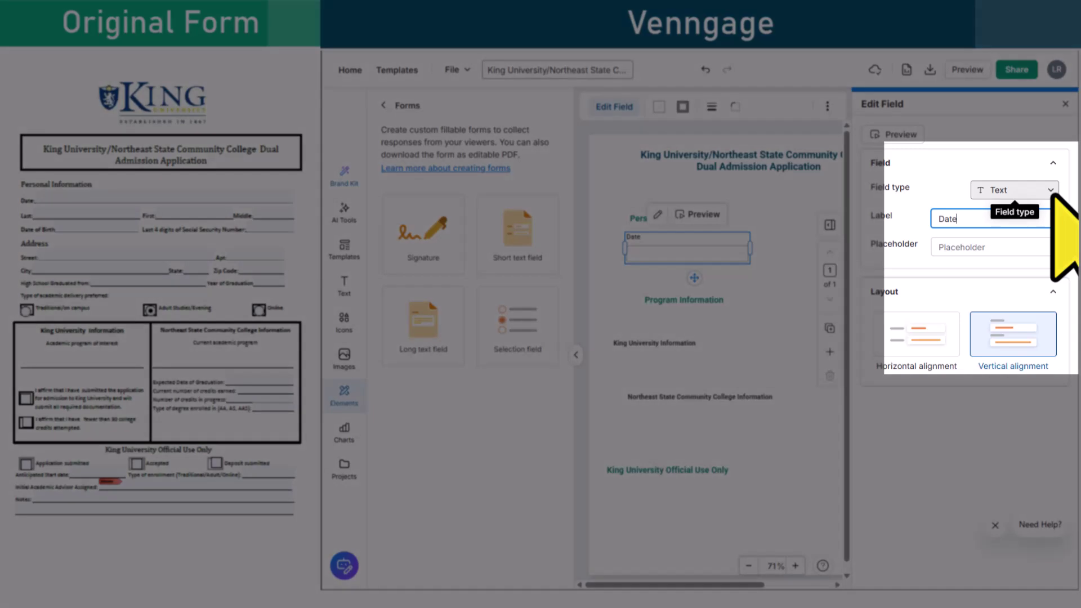
click(1049, 191)
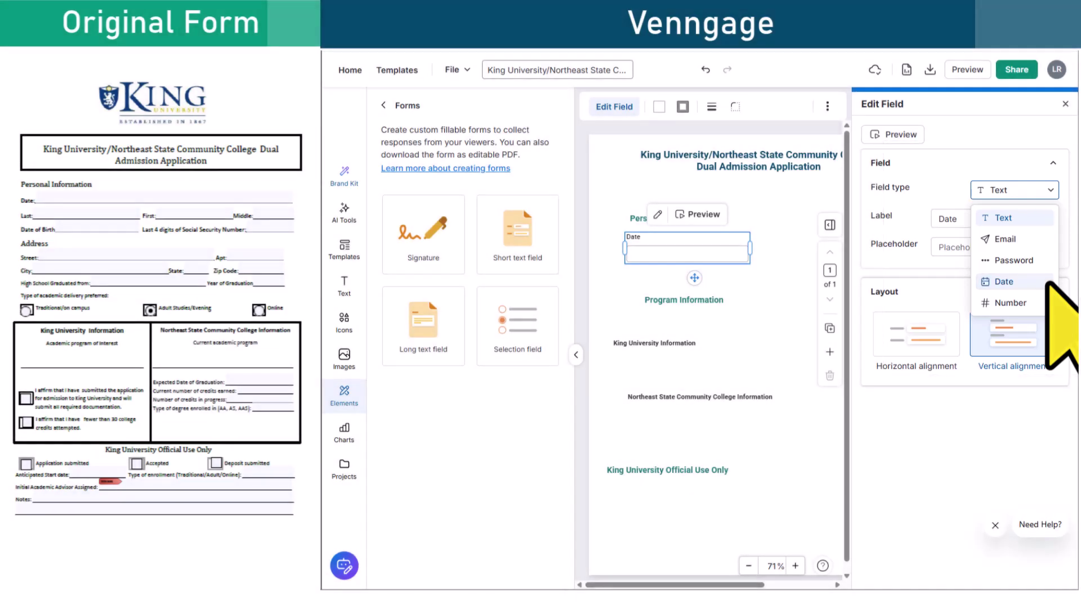
click(1034, 284)
click(639, 218)
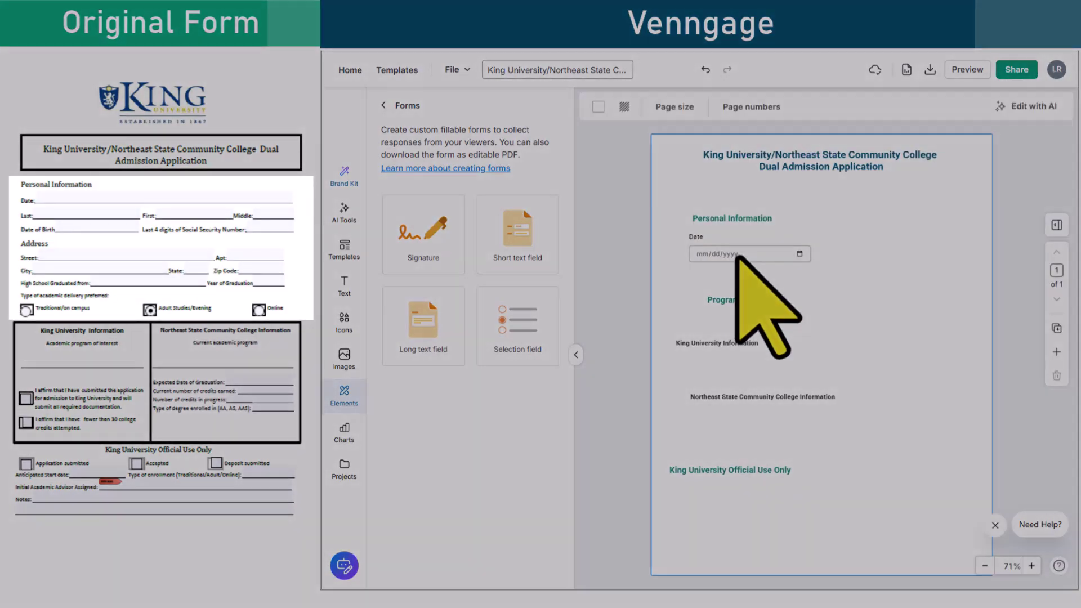
drag(723, 253, 857, 225)
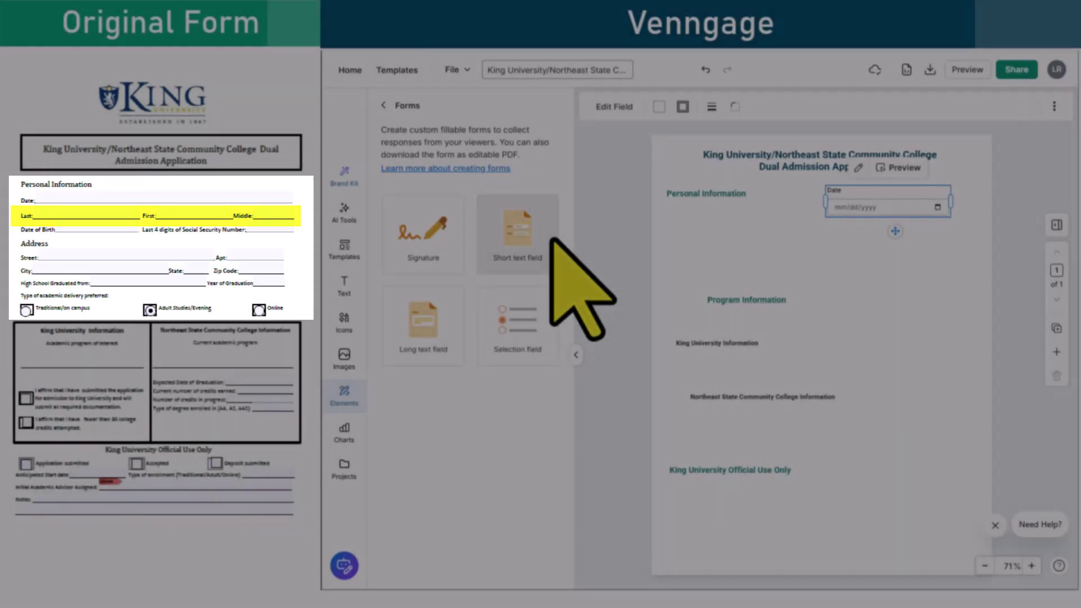
- Add a short text field directly beneath the Personal Information heading and label it "Full Name"
click(555, 241)
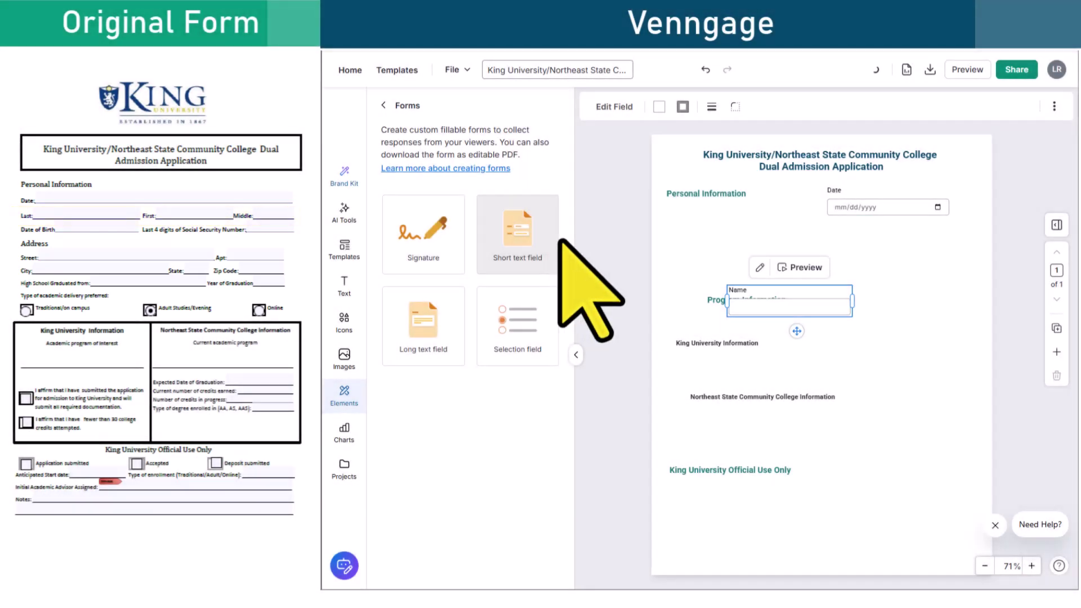
drag(750, 281, 694, 204)
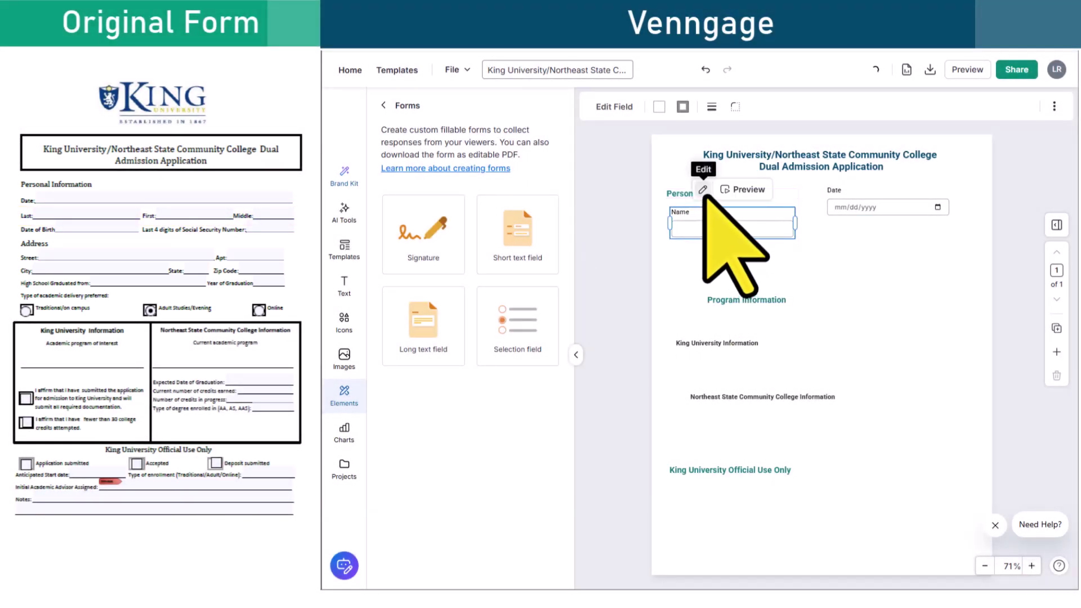
click(702, 190)
click(937, 219)
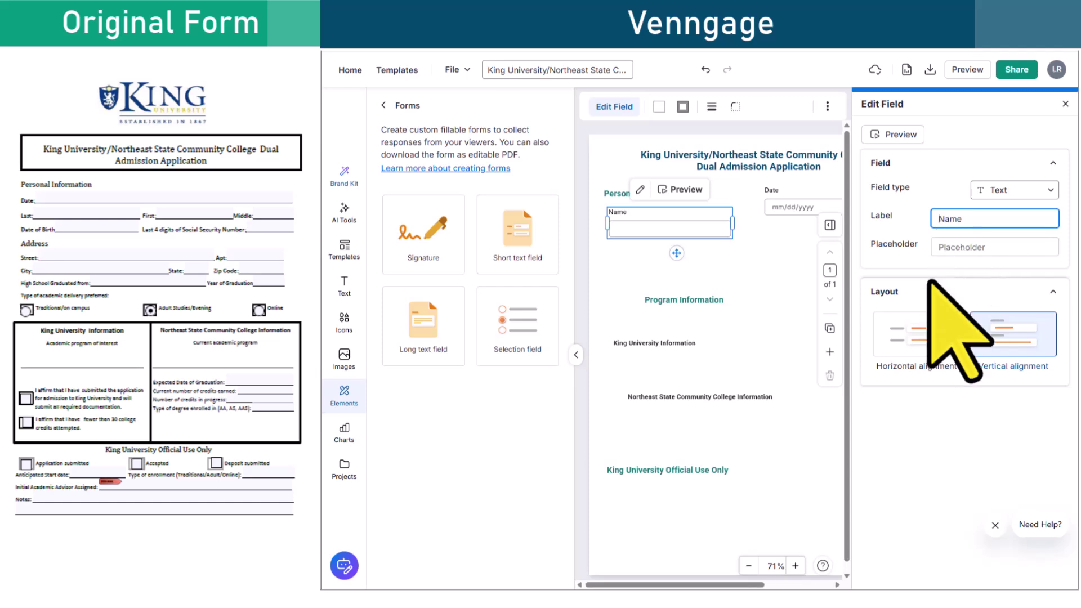
text(Full)
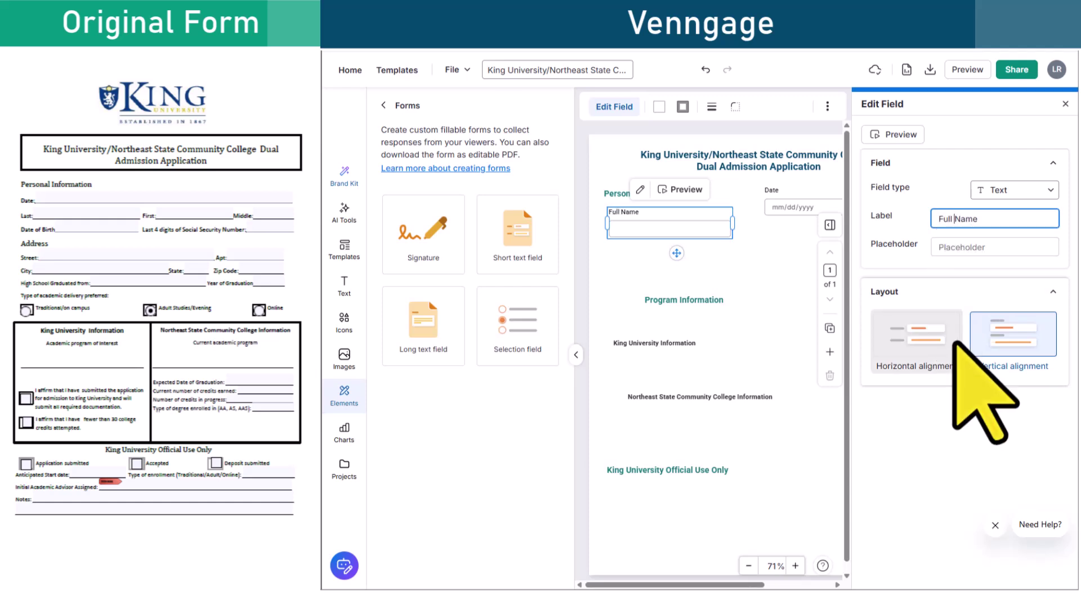
click(793, 269)
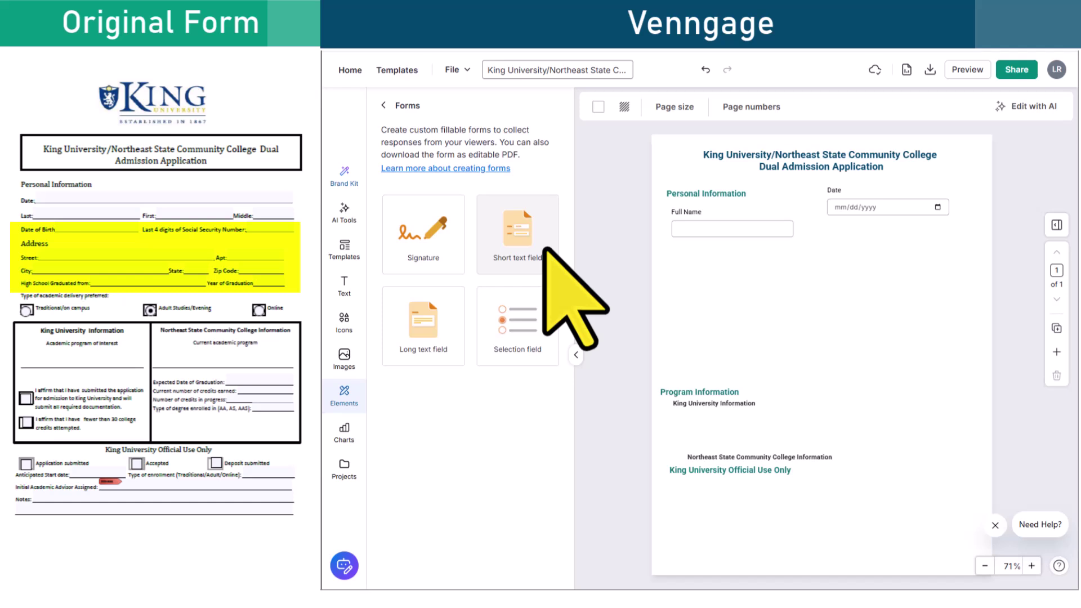
- Add two short text fields labelled "Date of Birth" and "Last 4 digits of Social Security Number"
click(545, 249)
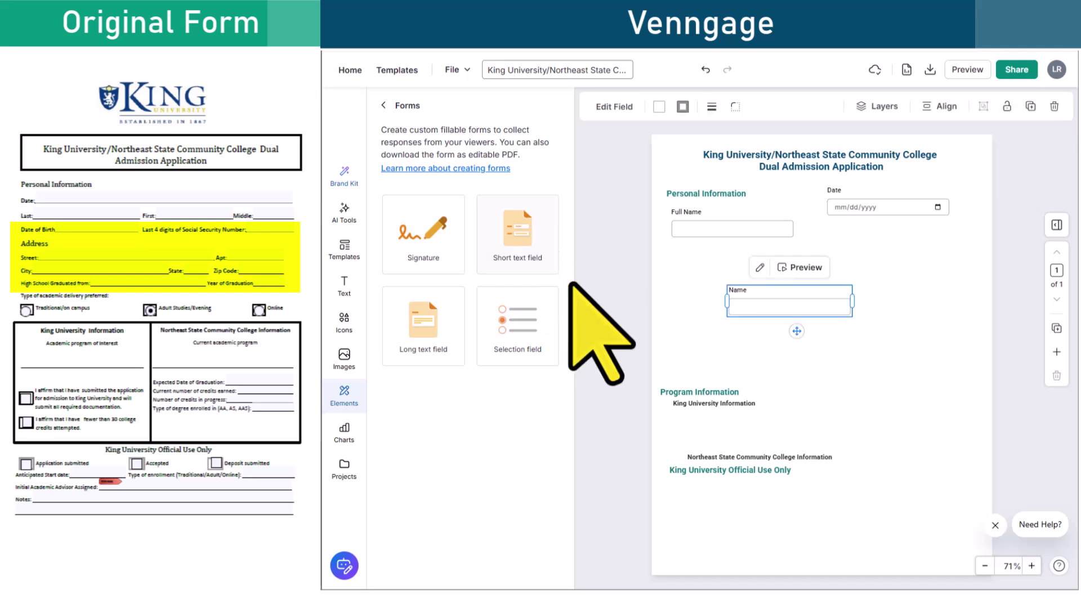
click(957, 219)
text(Date of Birth)
click(1013, 191)
click(996, 218)
click(489, 251)
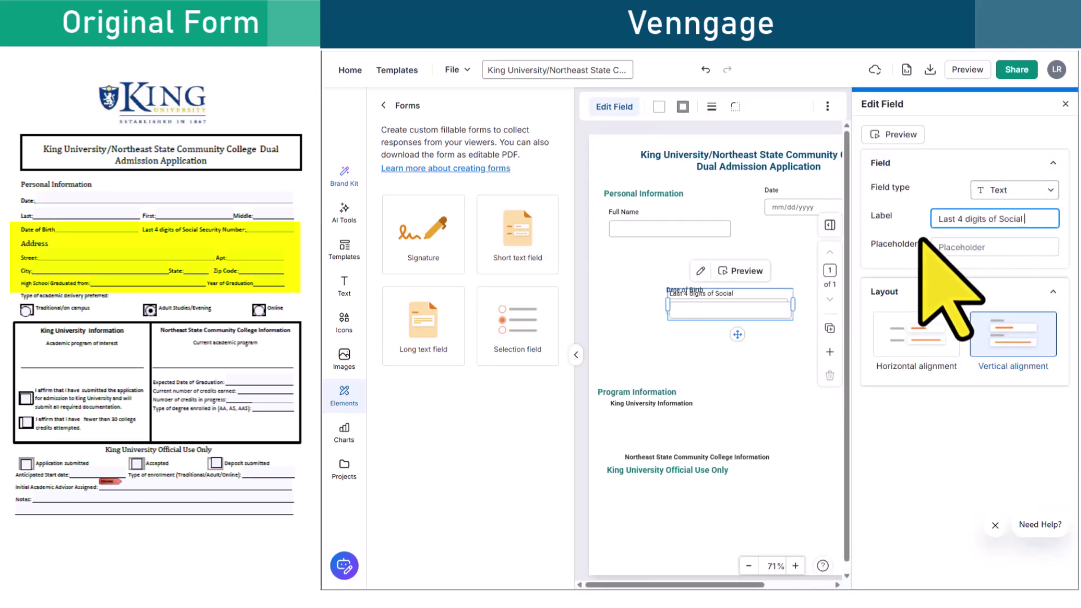
click(1013, 190)
- Add three short text fields for the address, labelled "Street", "Apt" and "City"
click(524, 242)
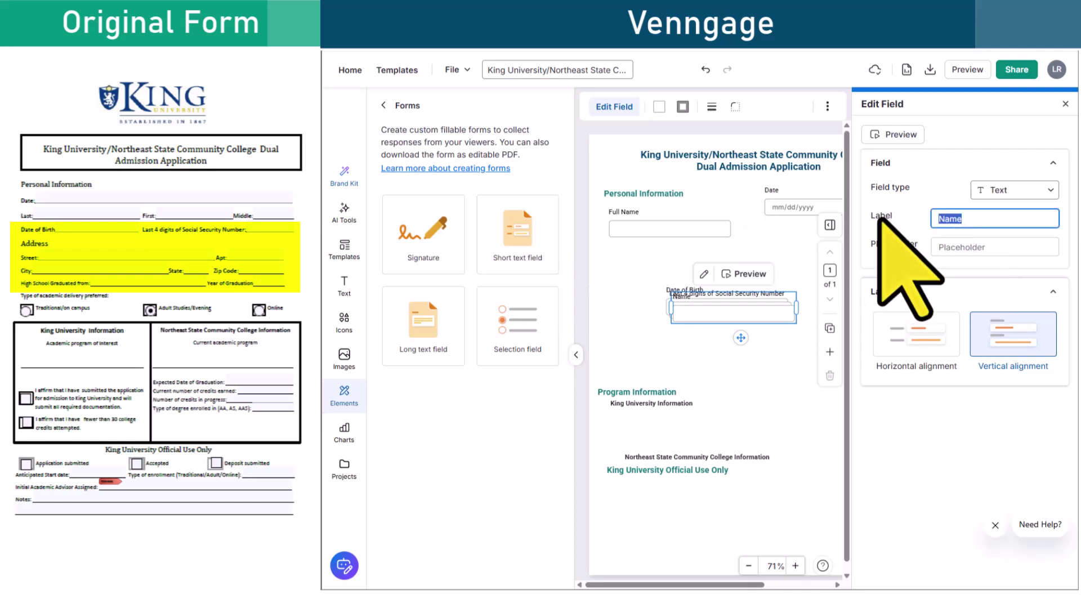
click(529, 251)
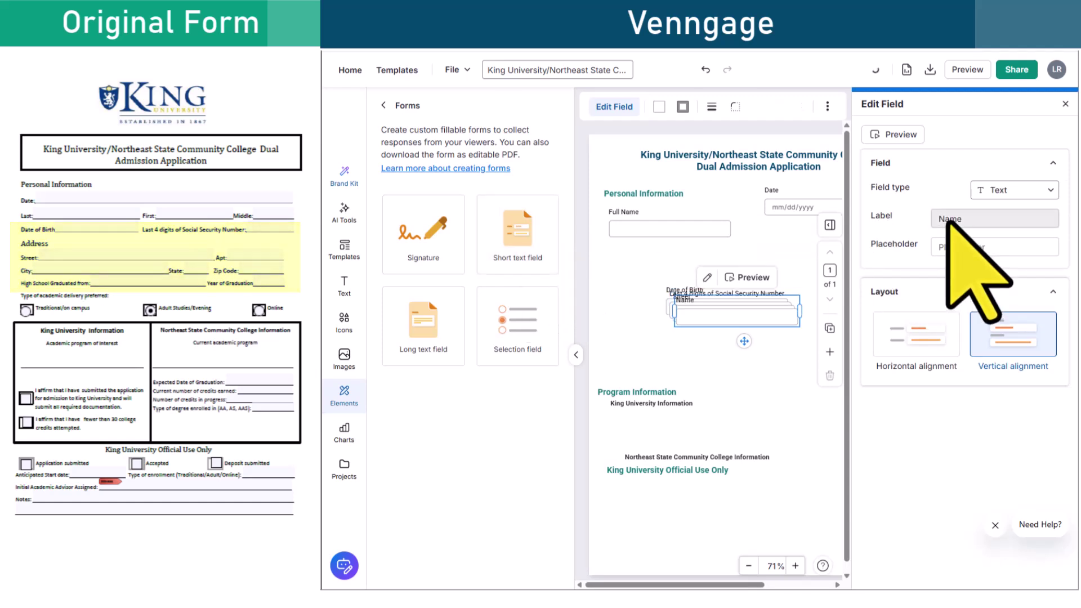
text(Apt)
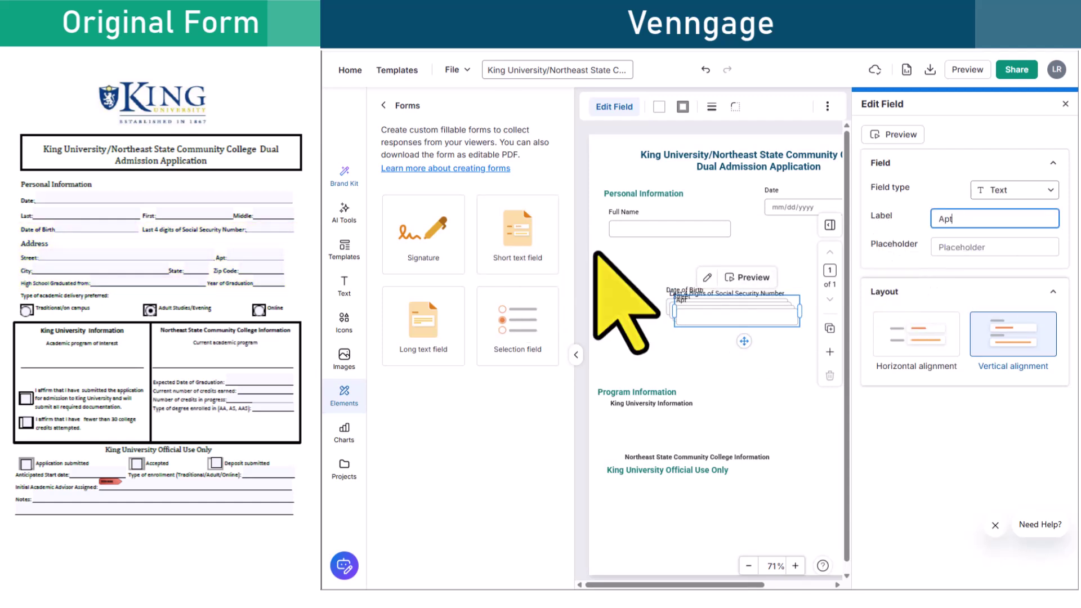
click(518, 243)
text(City)
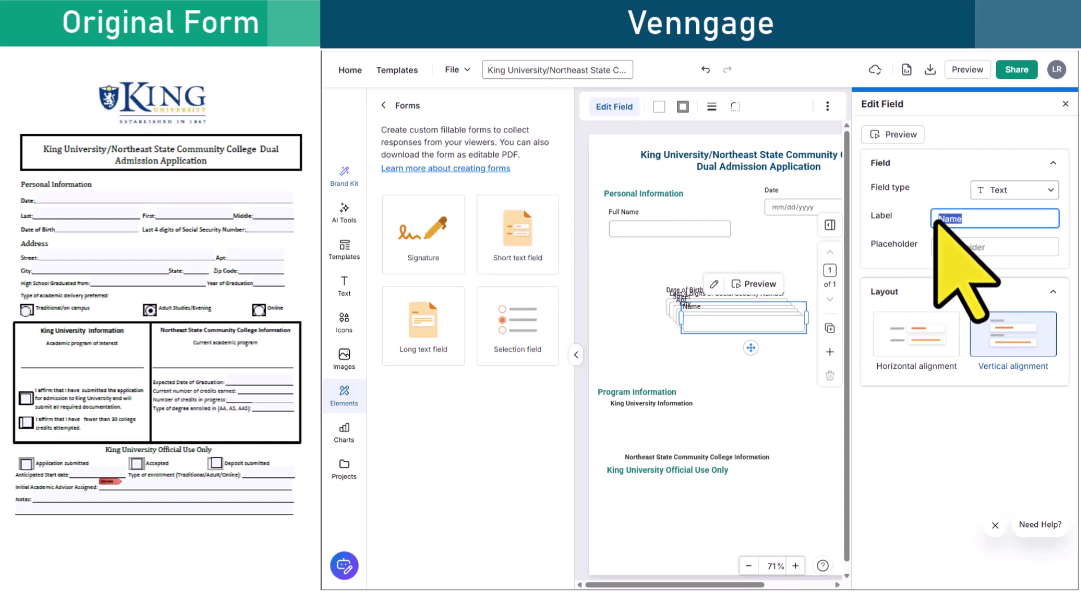
- Add two more short text fields for the address, labelled "State" and "Zip Code"
text(State)
click(545, 212)
text(Zip Code)
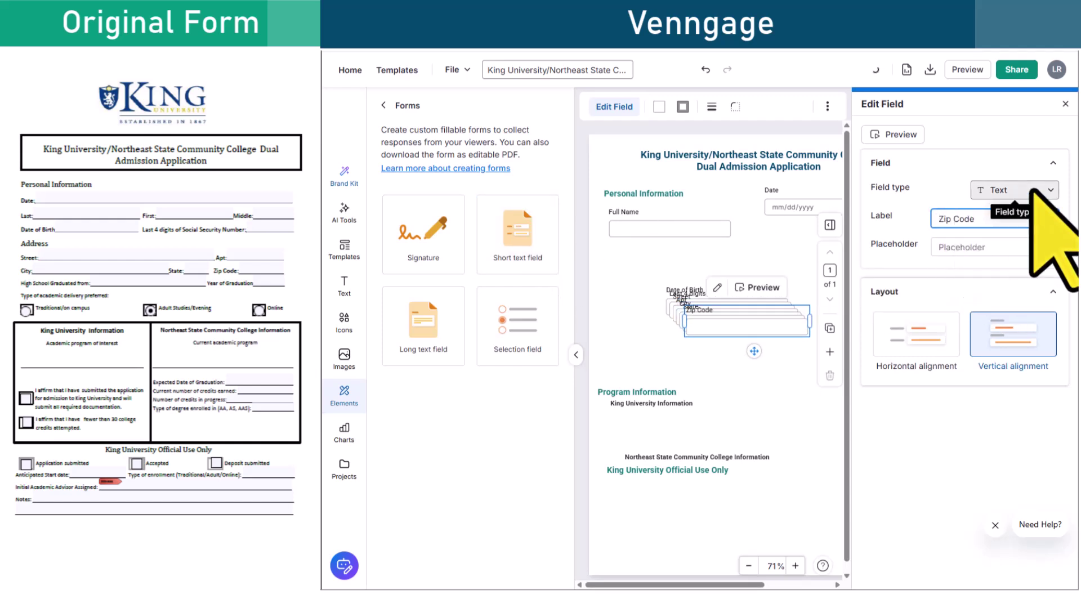
click(1013, 190)
click(1007, 333)
- Add fields labelled "High School Graduated From" and "Year of Graduation", the latter of Number type, and move the stacked fields beneath Full Name
click(518, 251)
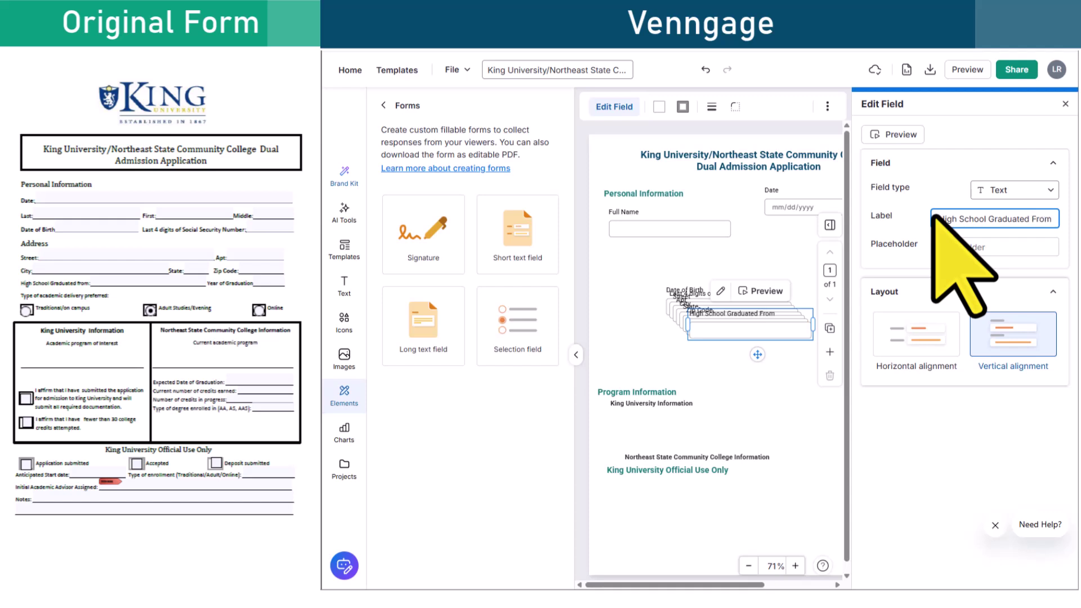
click(495, 265)
text(Year of Graduation)
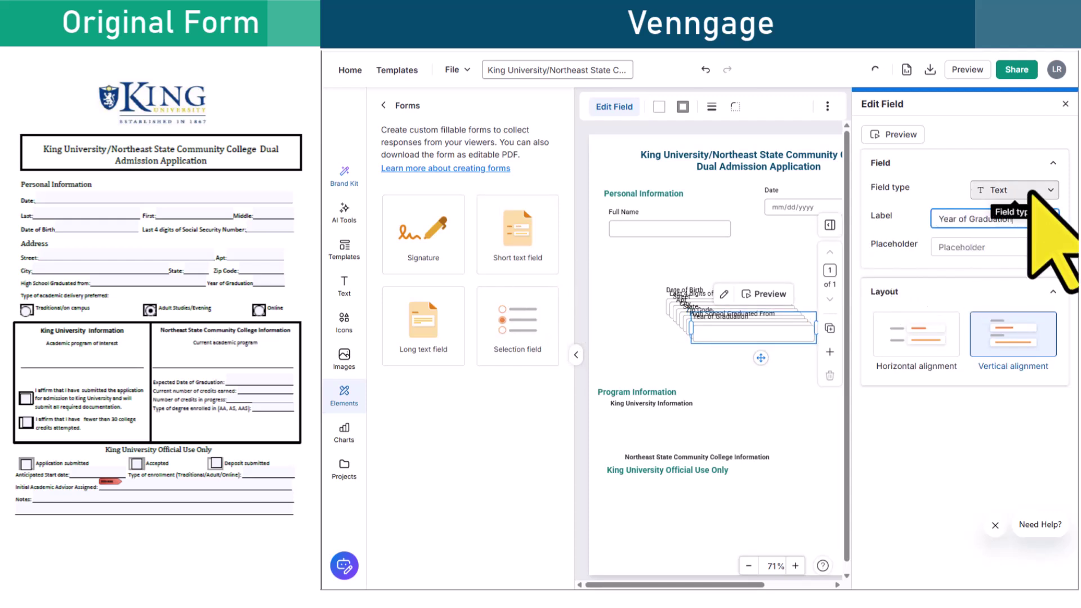
click(1014, 190)
click(1011, 304)
click(817, 411)
click(838, 333)
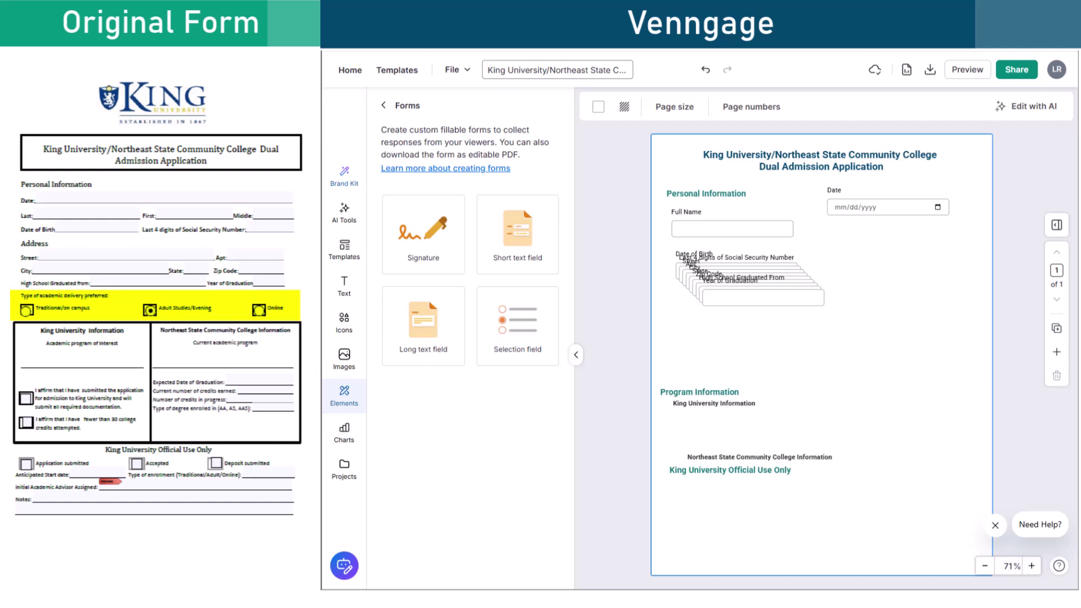
- Add a selection field and set its question to "Type of academic delivery preferred:"
click(553, 314)
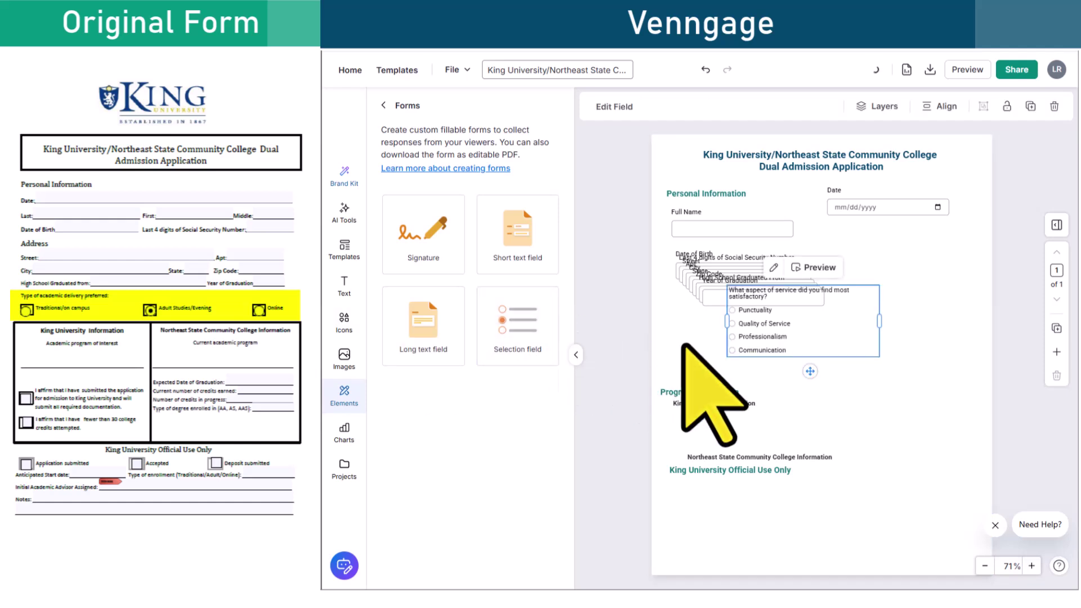
click(773, 267)
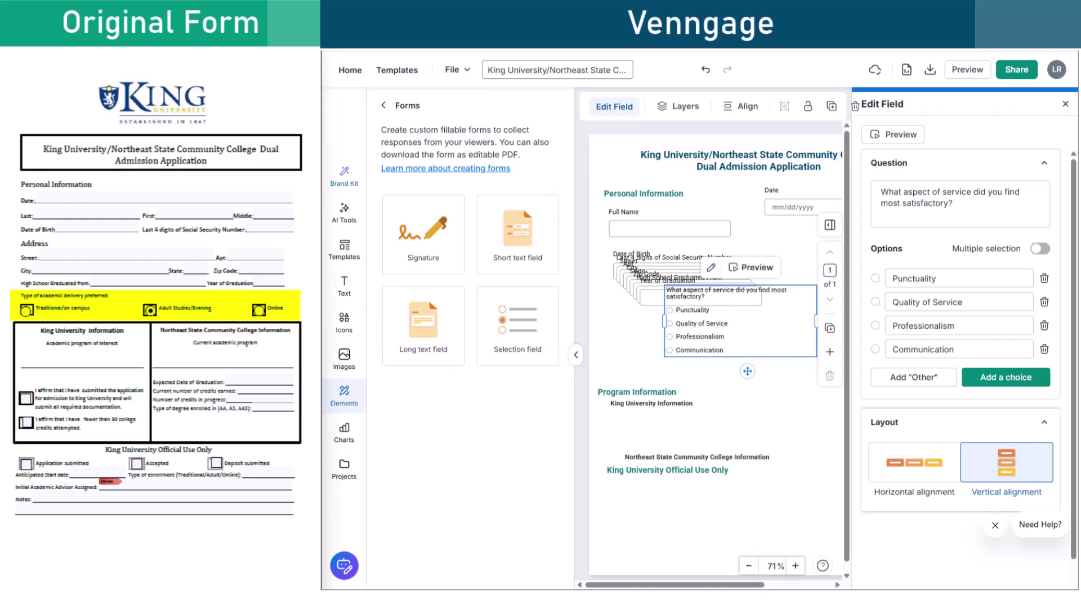
triple_click(873, 191)
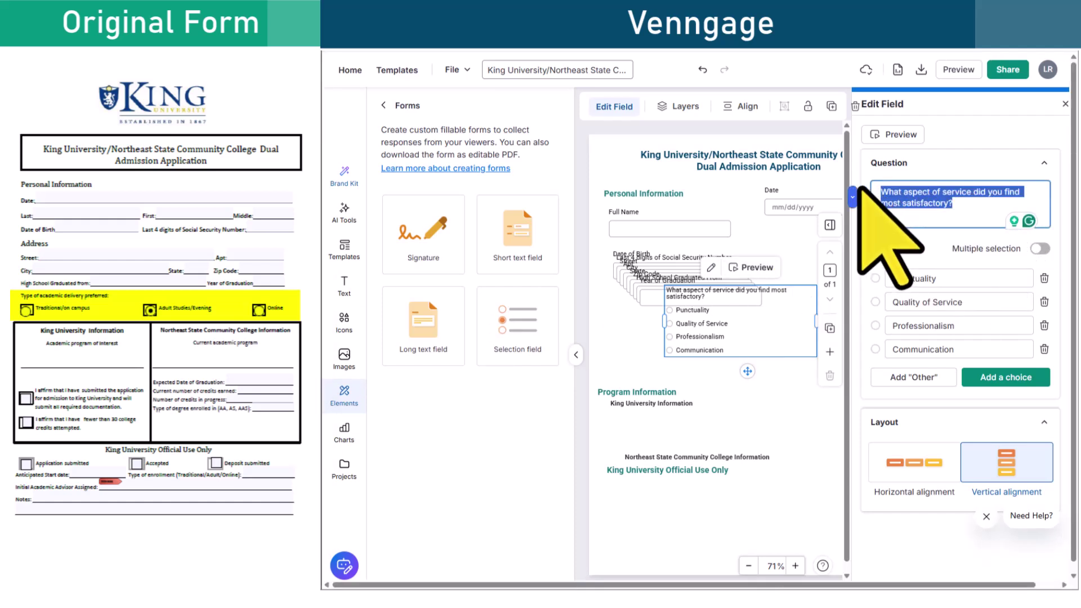
text(Type of academic delivery preferred:)
- Set the academic delivery options to "Traditional/on campus", "Adult Studies/Evening" and "Online", deleting the fourth option
double_click(896, 277)
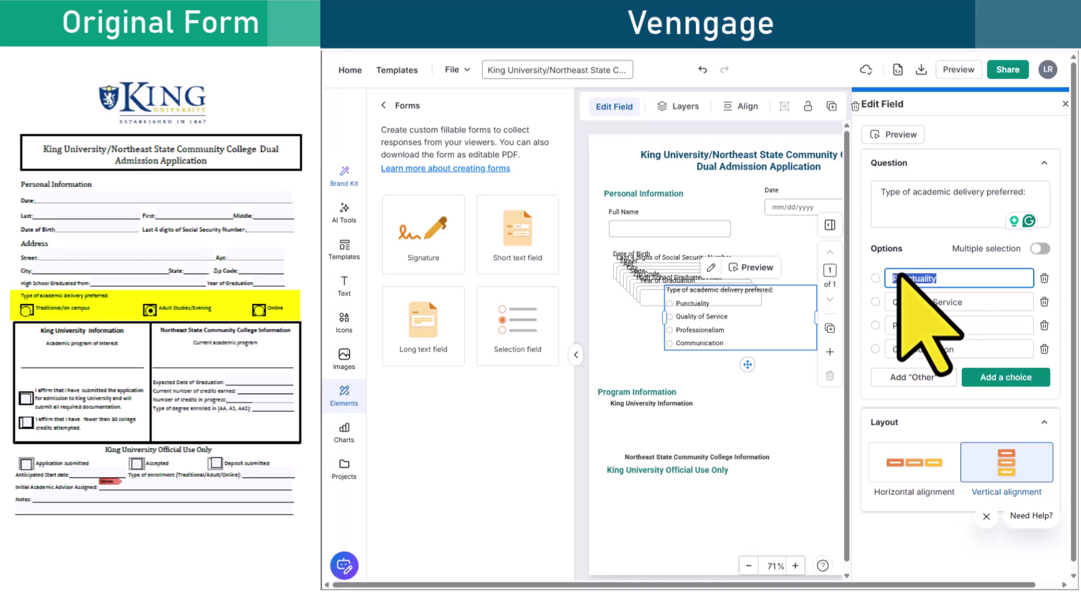
text(Traditional/on campus)
triple_click(900, 302)
text(Adult Studies/Evening)
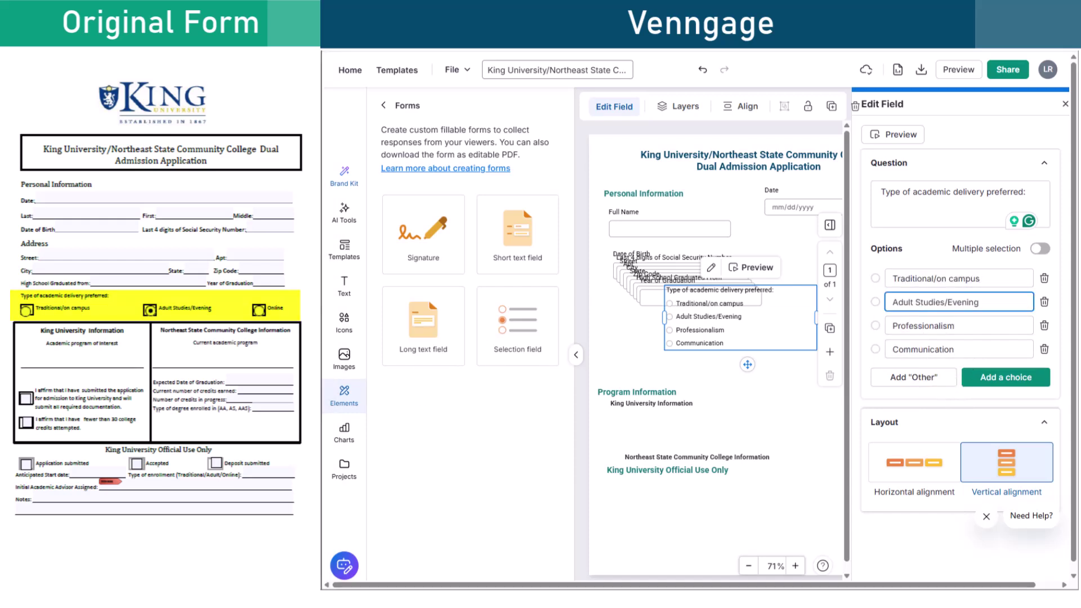
triple_click(901, 325)
text(Online)
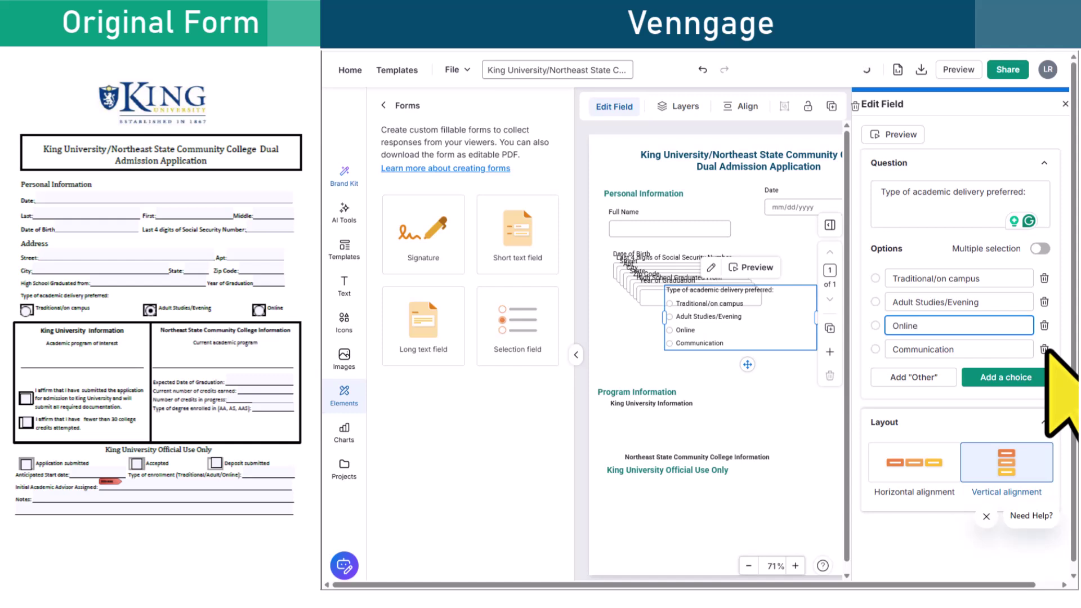
click(1044, 349)
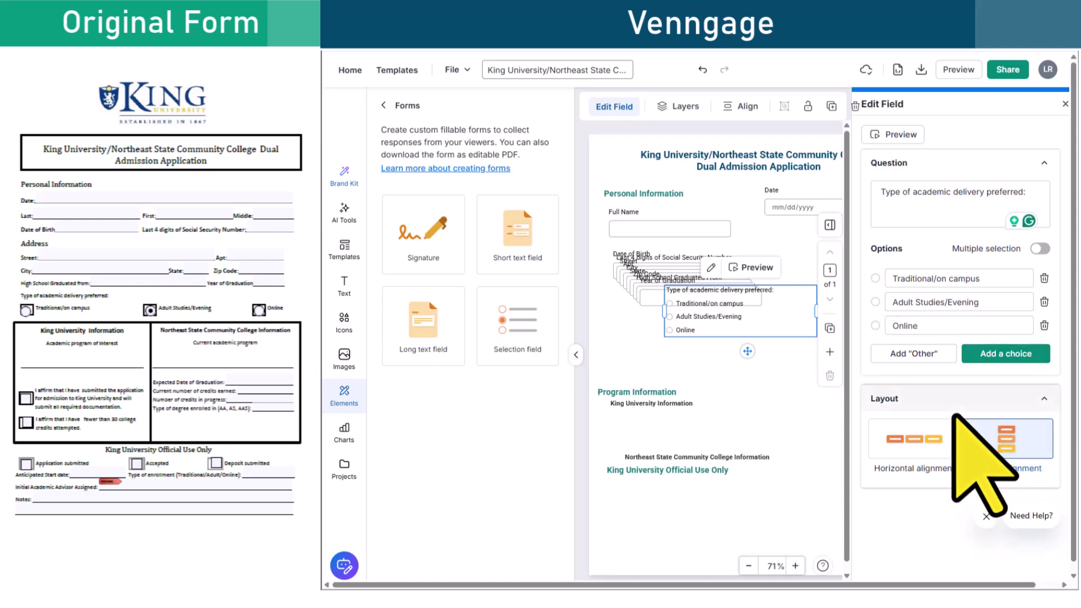
- Lay out the academic delivery options horizontally, place the field above Program Information, and widen it so each option fits one line
click(951, 433)
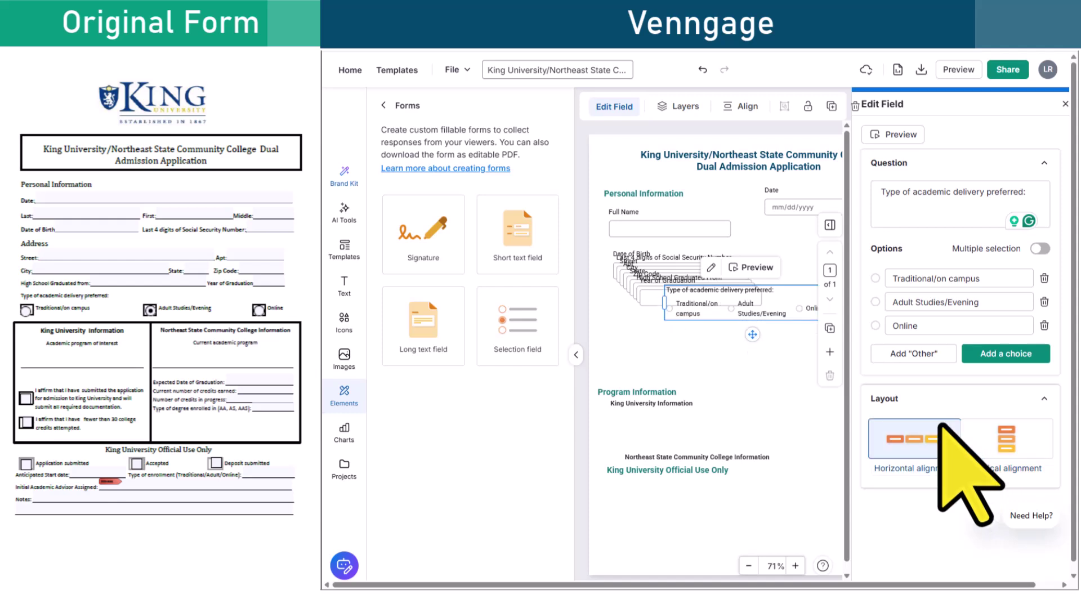
drag(730, 322, 670, 381)
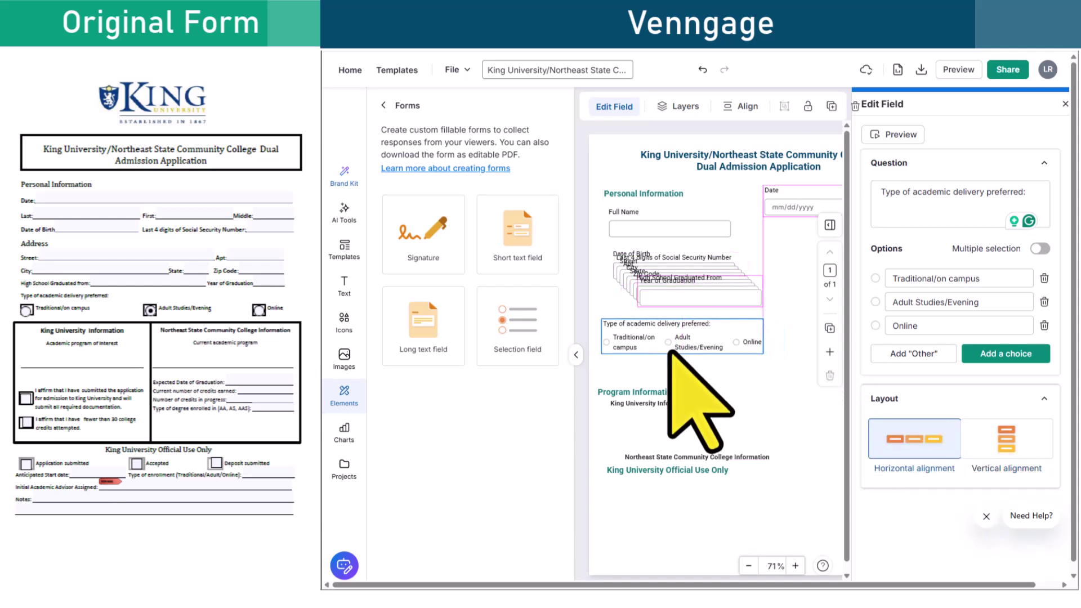
drag(764, 338, 819, 336)
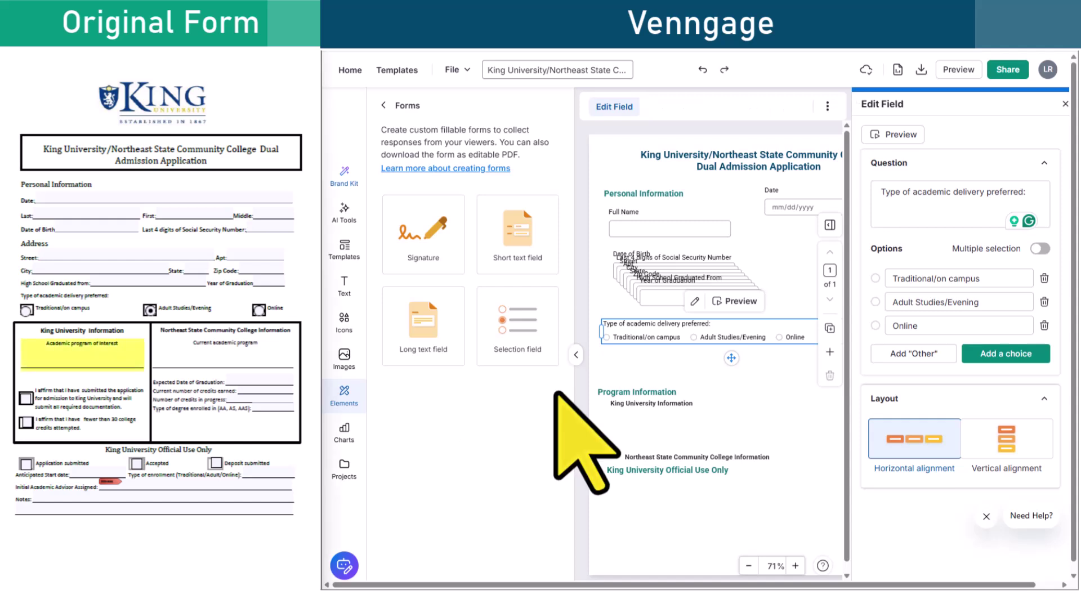
- Add a short text field beneath the King University Information subheading and label it "Academic program of Interest"
drag(484, 264, 703, 389)
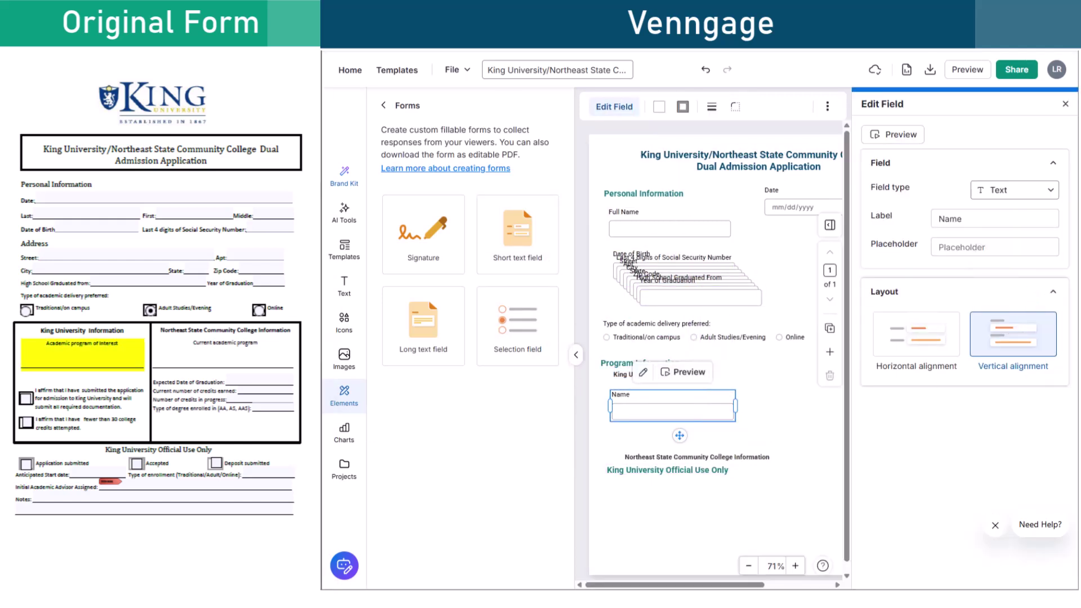
double_click(951, 218)
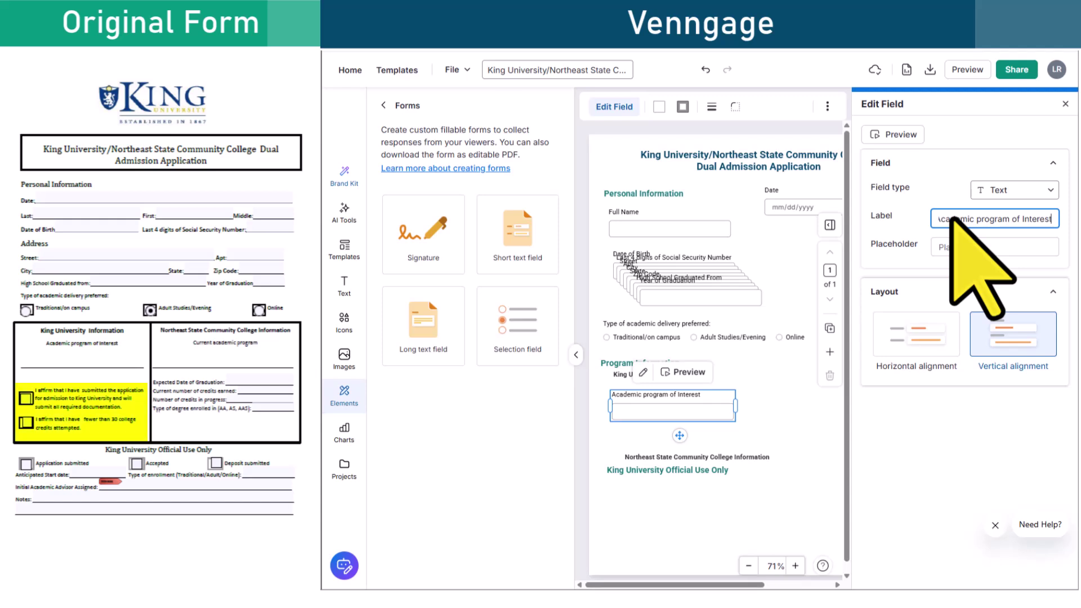
- Add a selection field beside the academic program field with the question "Select each to confirm your agreement." and multiple selection enabled
drag(514, 322, 835, 344)
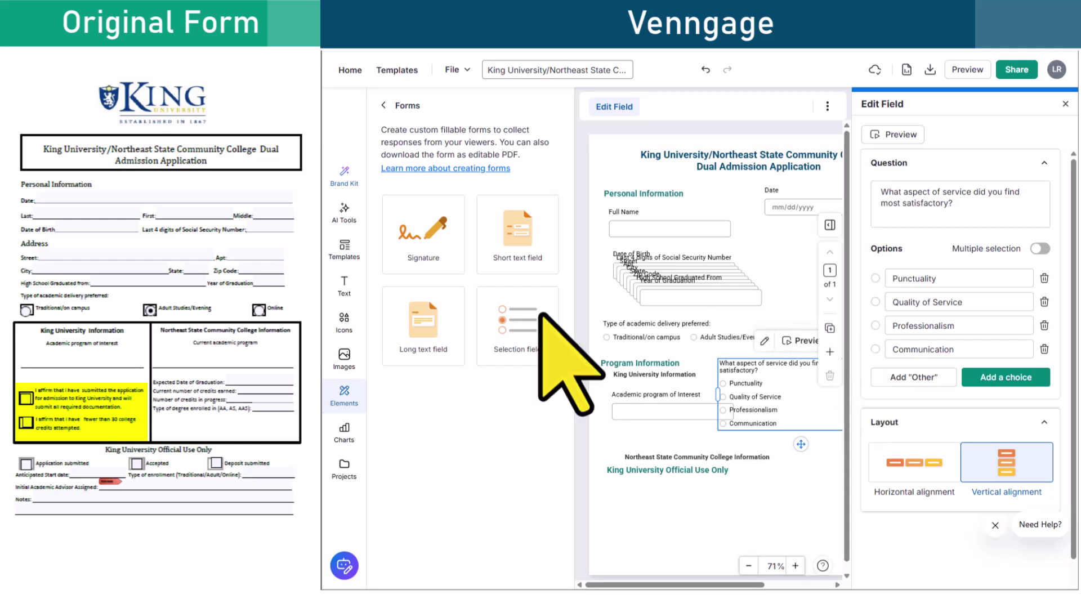
click(983, 209)
drag(983, 210, 868, 190)
text(Sel)
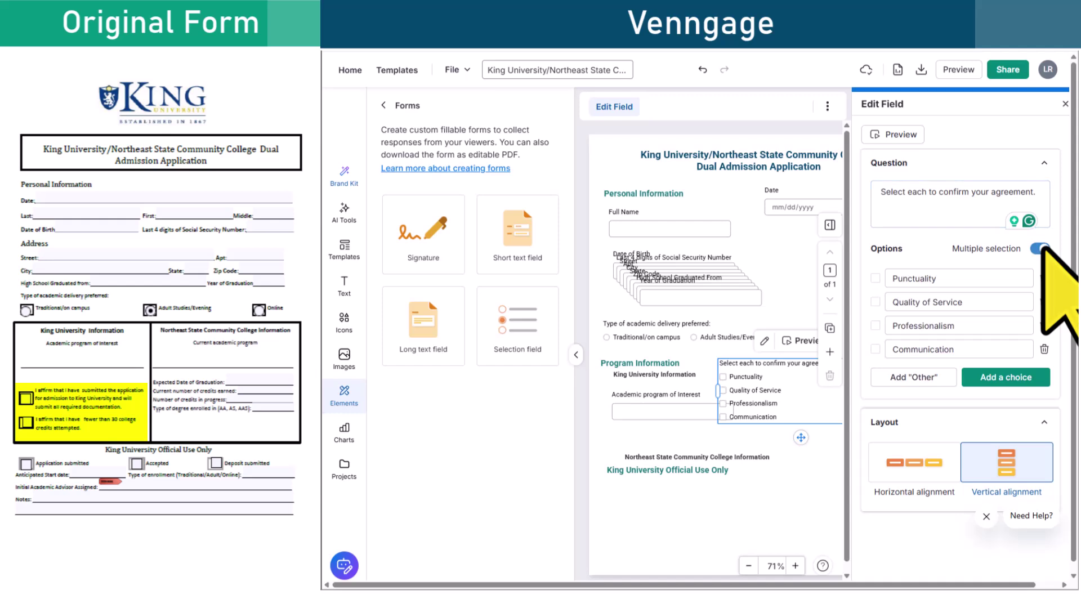
- Reduce the agreement field to two options, one affirming the submitted application and one affirming fewer than 30 college credits attempted
click(1044, 278)
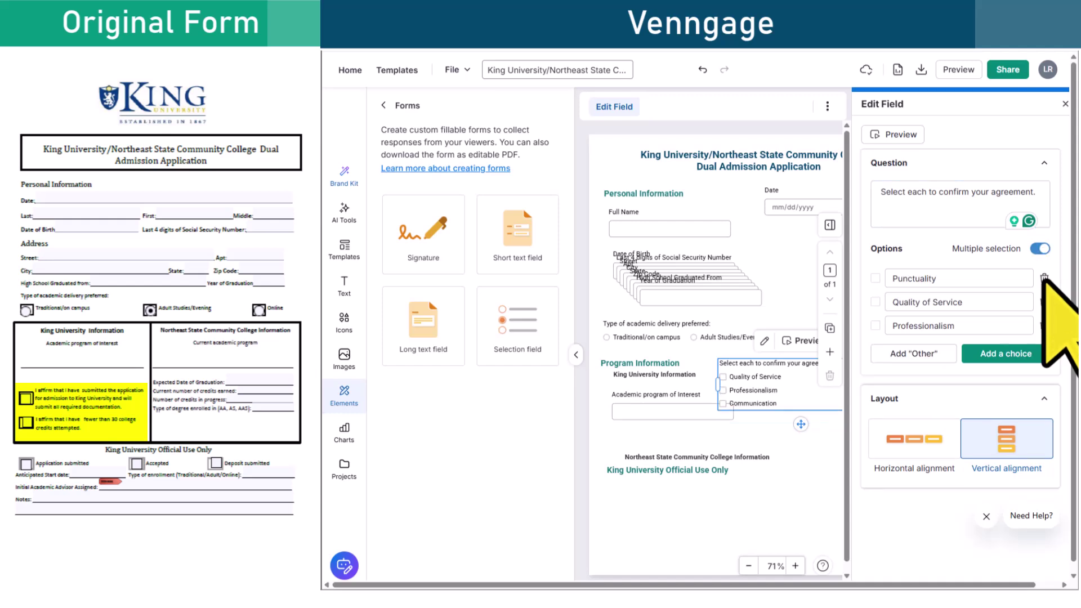
click(1044, 278)
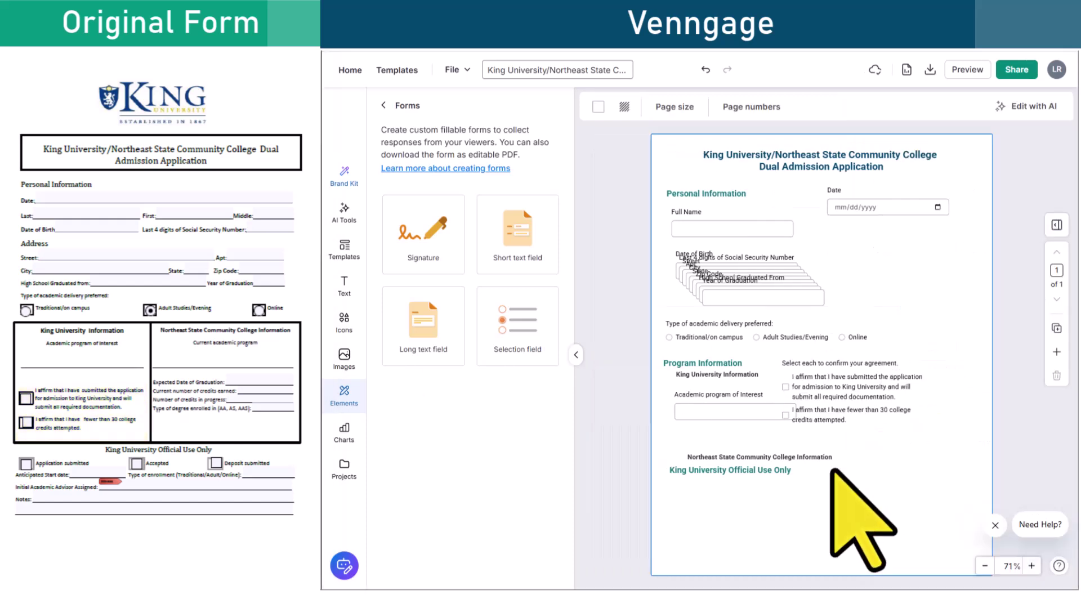
- Move the King University Official Use Only heading down and place the Northeast State Community College Information subheading beneath the academic program field
drag(728, 474, 731, 514)
drag(748, 458, 728, 443)
click(737, 479)
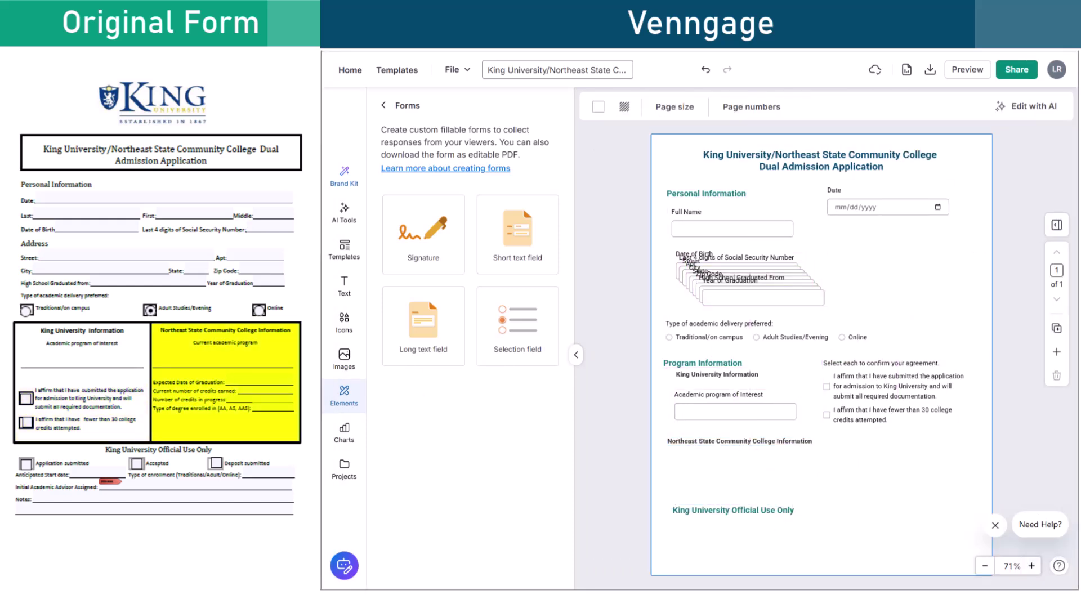
- Add fields "Current academic program", "Expected Date of Graduation", "Current number of credits earned" and "Number of credits in progress" beneath the Northeast State Community College Information subheading
drag(517, 237, 727, 459)
text(Current academic program)
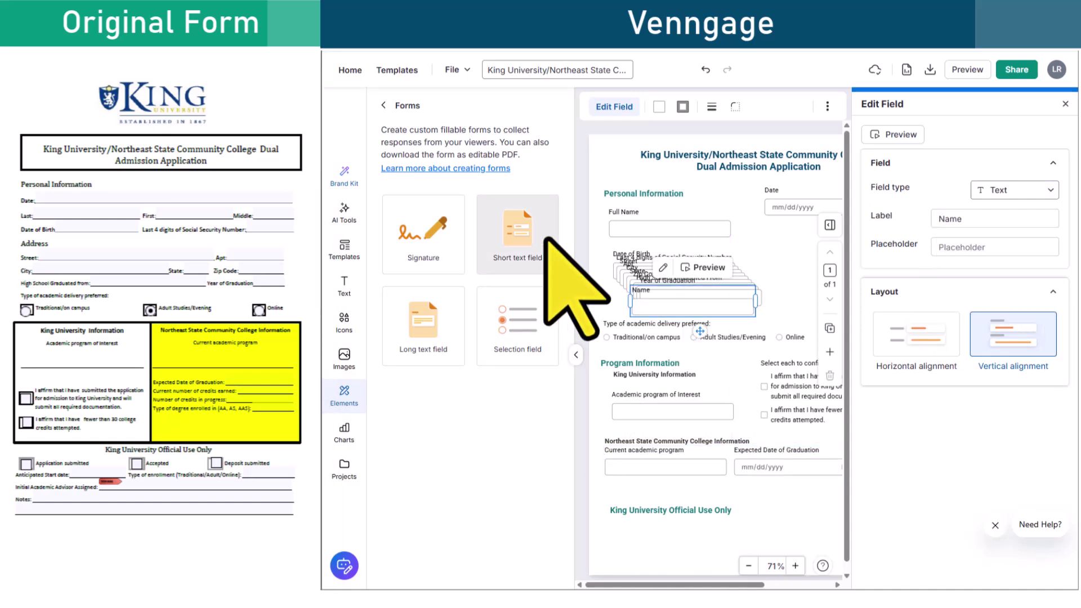
drag(482, 257, 670, 480)
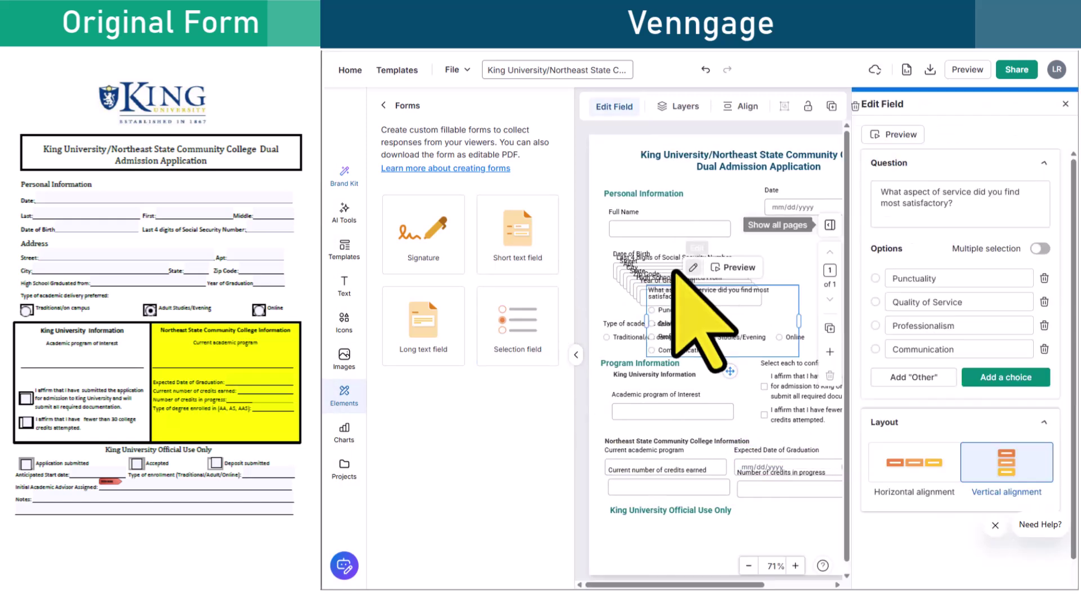
- Set the new selection field's question to "Type of degree enrolled in:" with horizontal options AA, AS and AAS beneath the credits fields
triple_click(978, 188)
text(Type of degree enrolled in:)
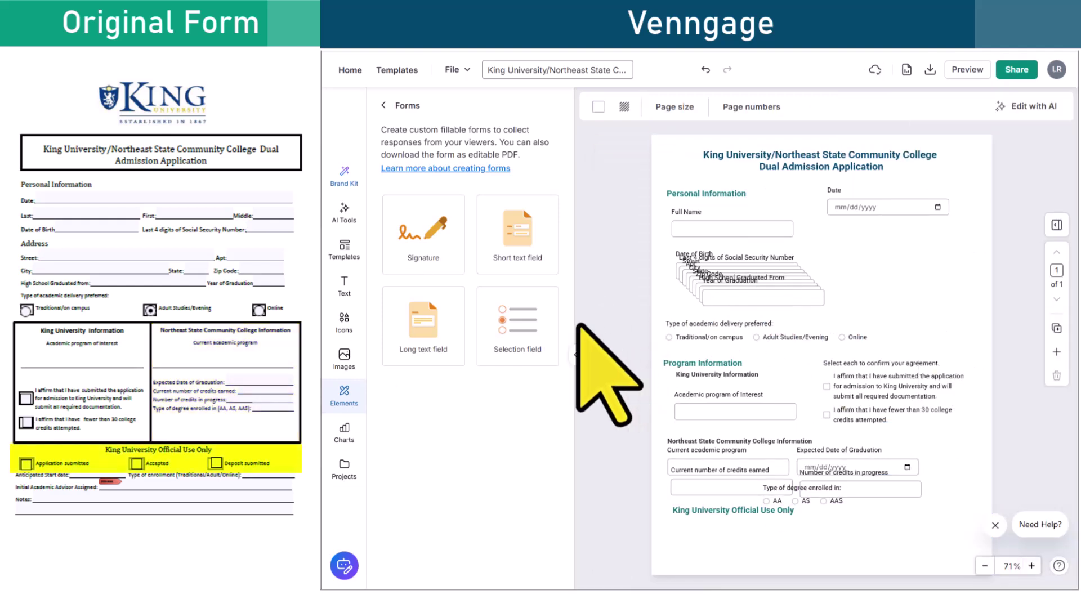
- Add a selection field near the Official Use Only heading with the question "Status of application:" and multiple selection enabled
click(549, 323)
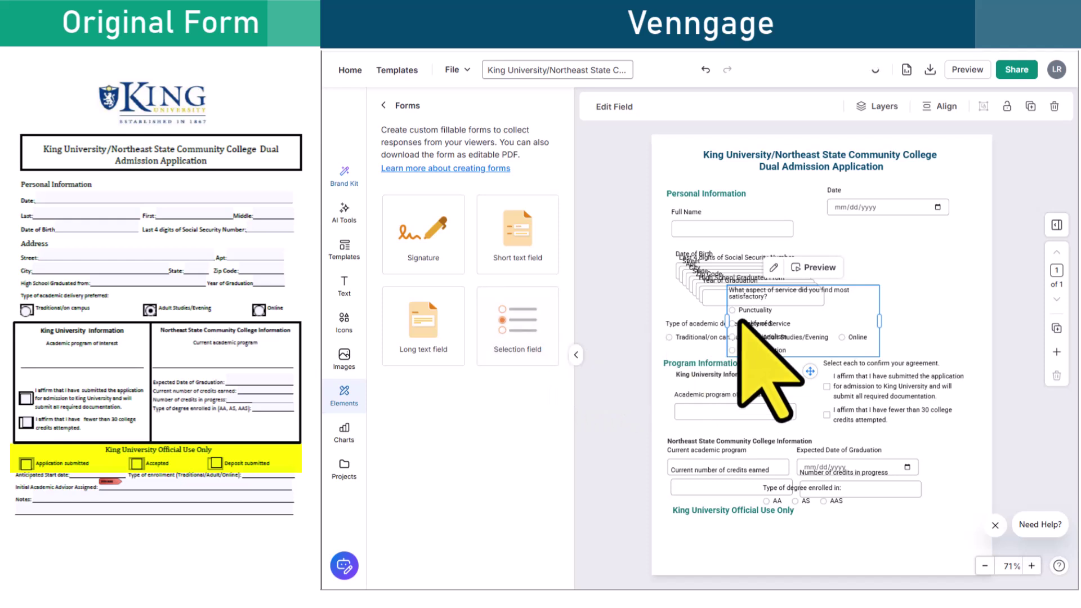
mouse_move(780, 294)
mouse_down()
mouse_move(757, 349)
mouse_move(752, 468)
mouse_up()
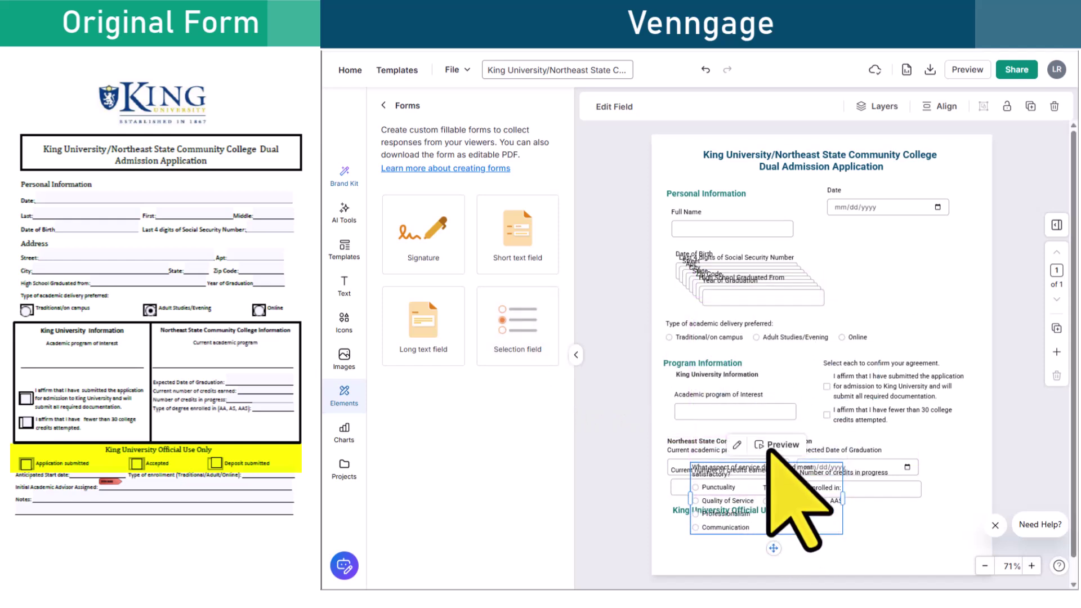
click(735, 444)
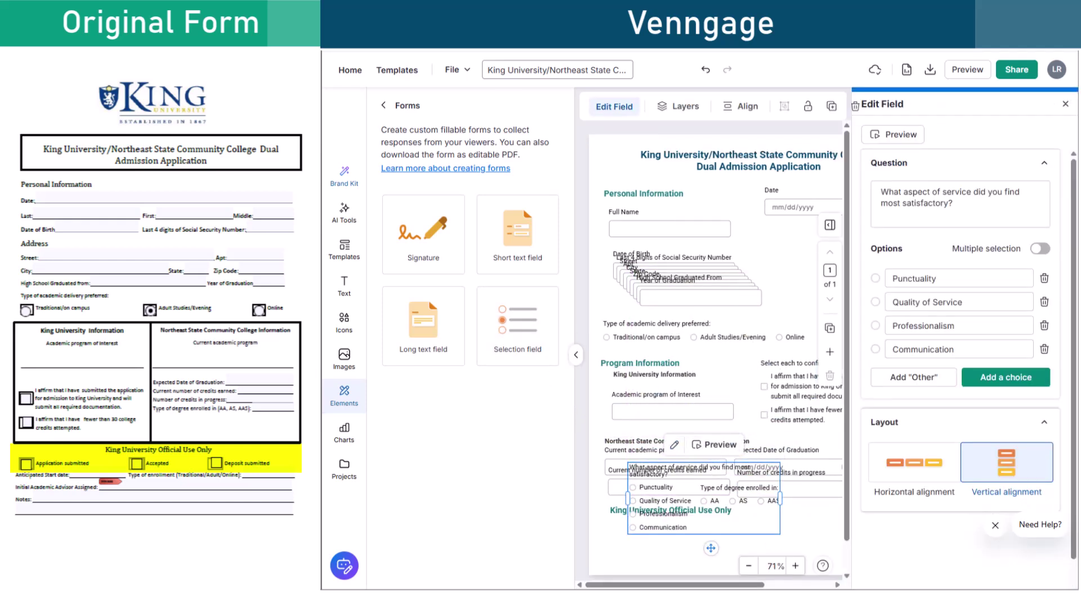
triple_click(904, 197)
text(Status of application:)
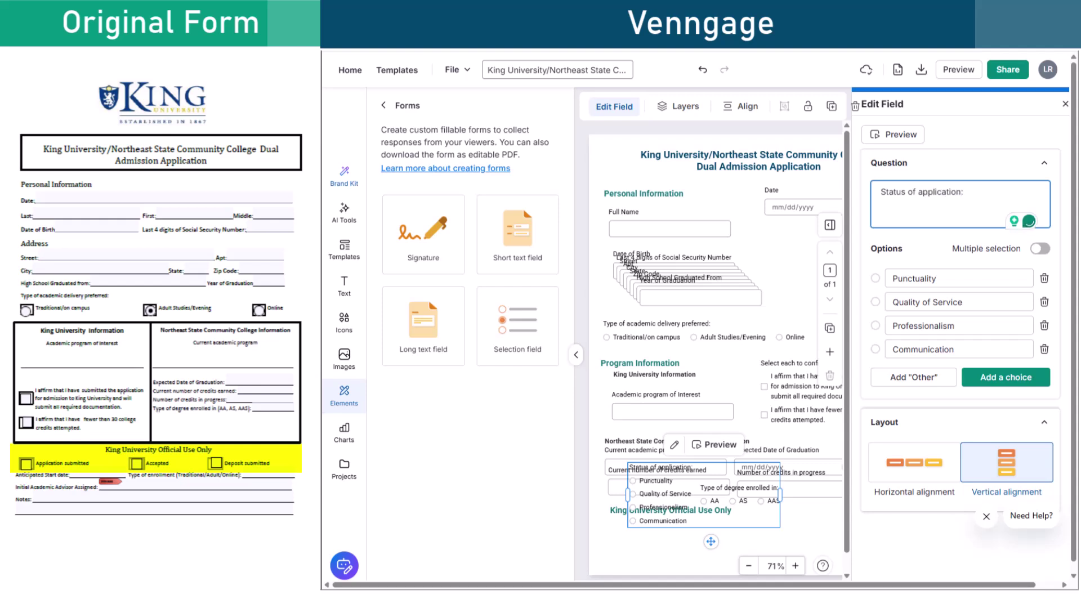
click(1039, 248)
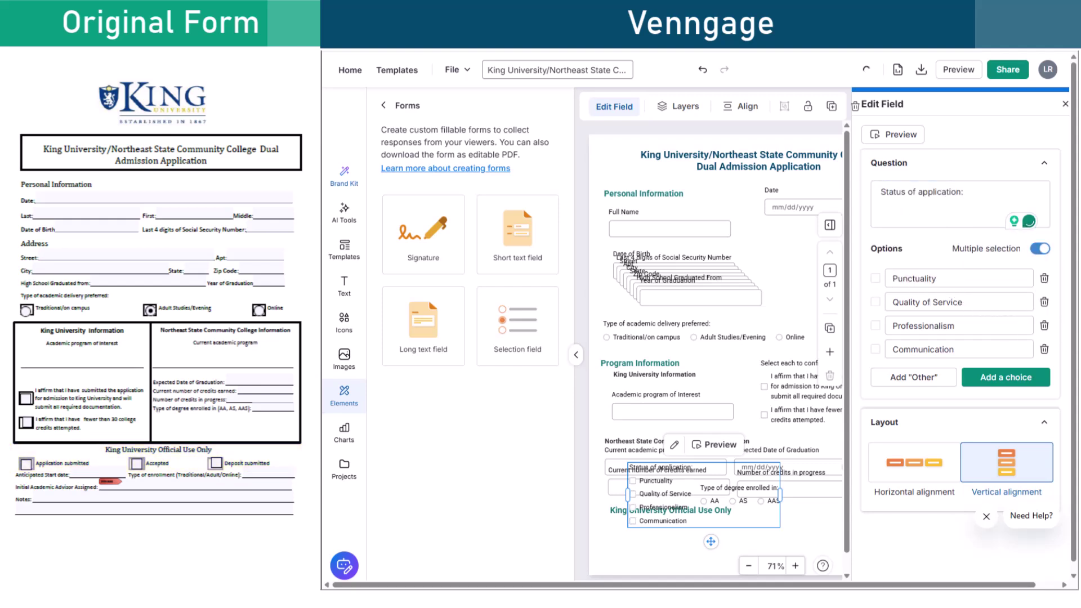
- Set the status options to "Application submitted", "Accepted" and "Deposit submitted", delete the fourth, and lay the field out horizontally beneath the Official Use Only heading
triple_click(935, 278)
text(Application submitted)
triple_click(934, 302)
text(Accepted)
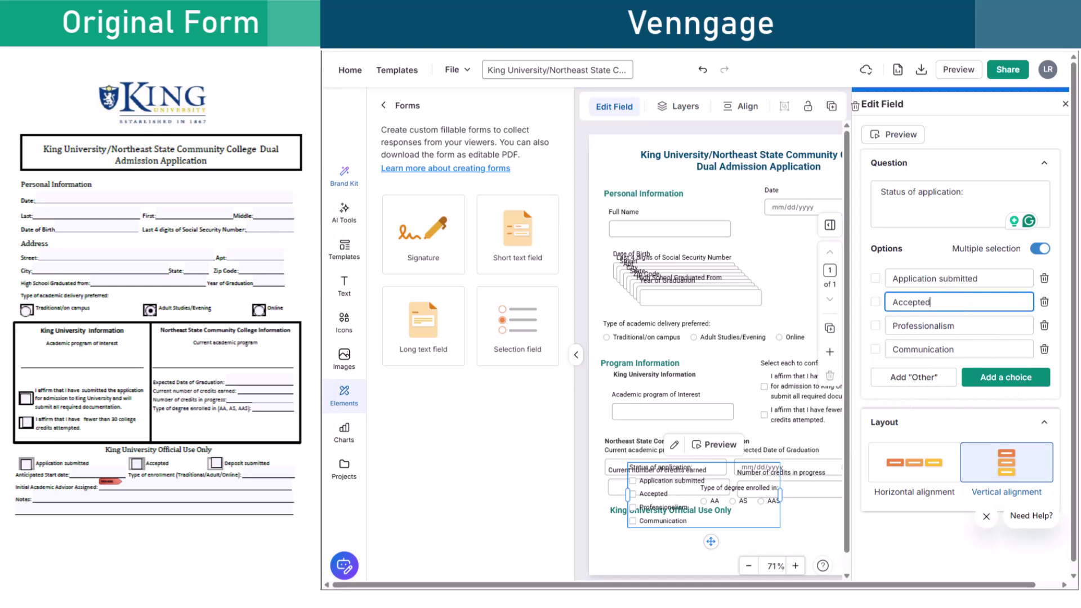
triple_click(935, 325)
text(Deposit submitted)
click(1044, 349)
click(914, 439)
drag(724, 495, 726, 535)
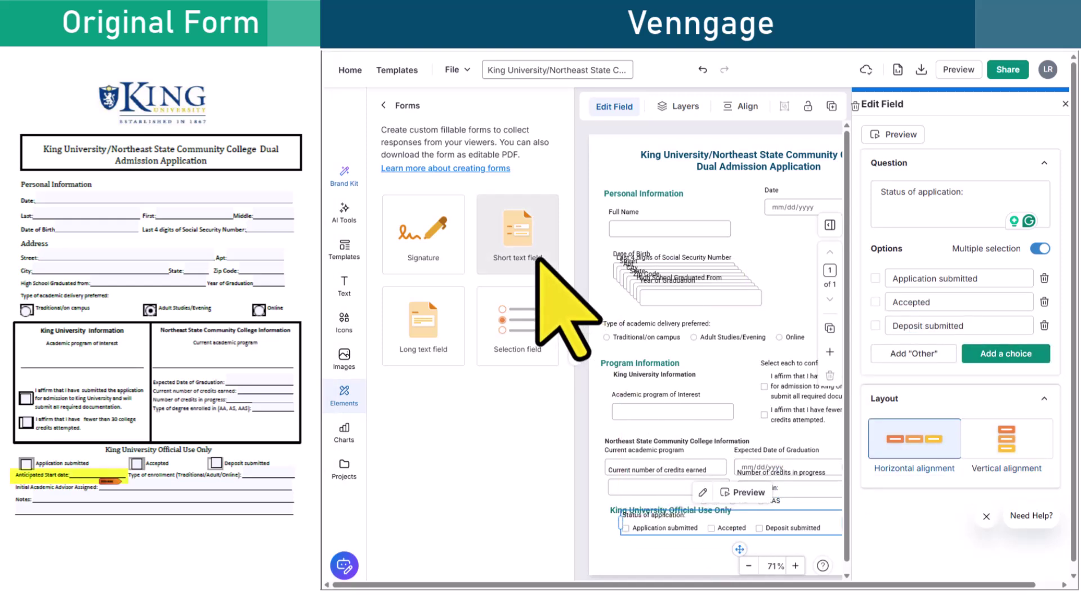
- Add a short text field labelled "Anticipated Start date" beneath the application status field
click(537, 258)
click(950, 218)
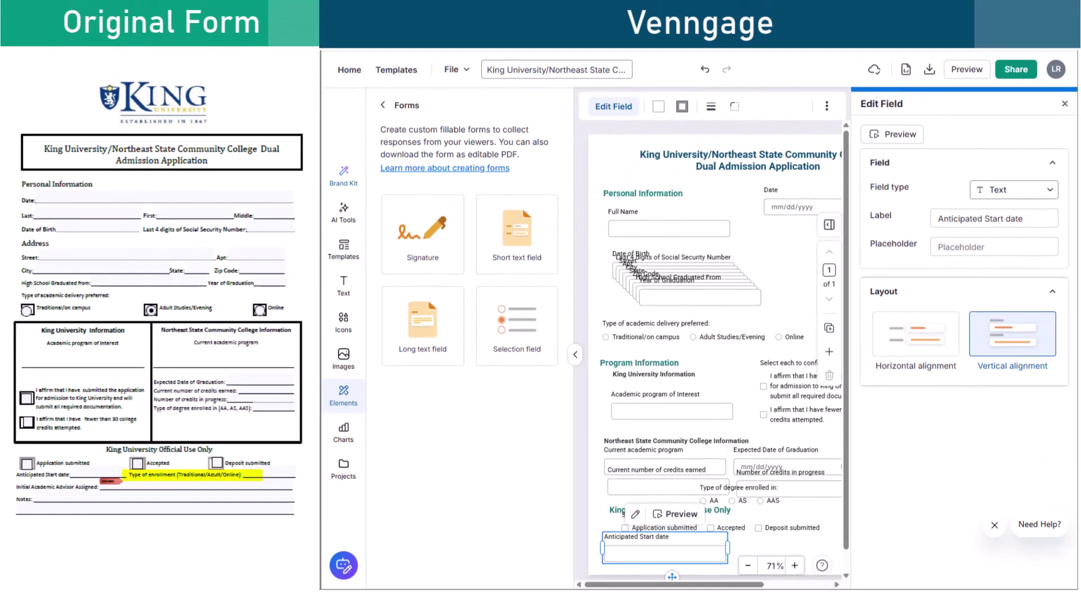
- Add a horizontal selection field "Type of enrollment:" with options "Traditional", "Adult" and "Online" beside the Anticipated Start date field
click(507, 350)
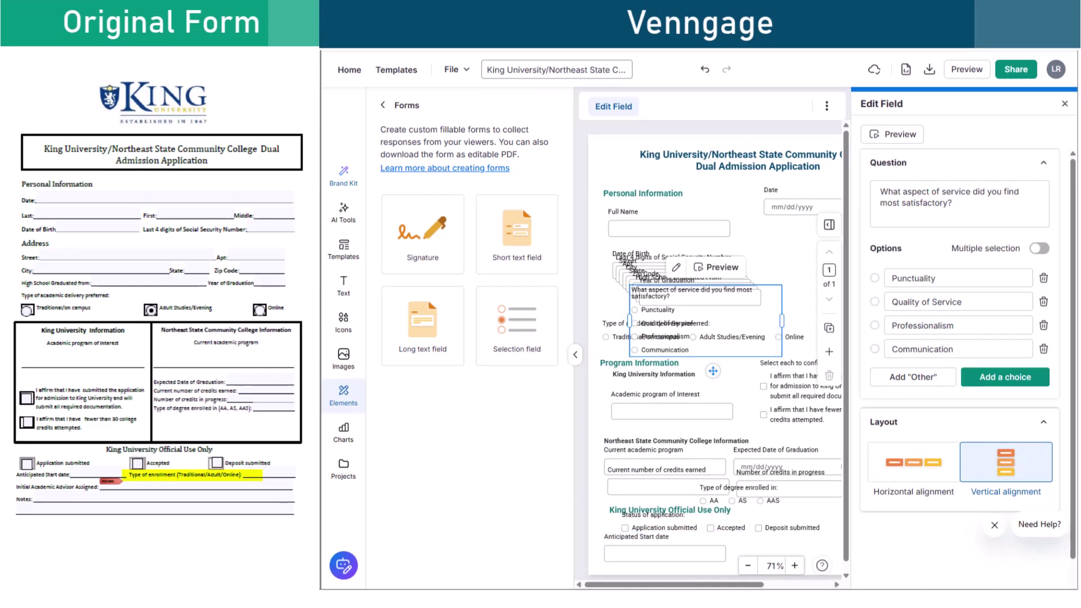
triple_click(887, 194)
text(Type of enrollment:)
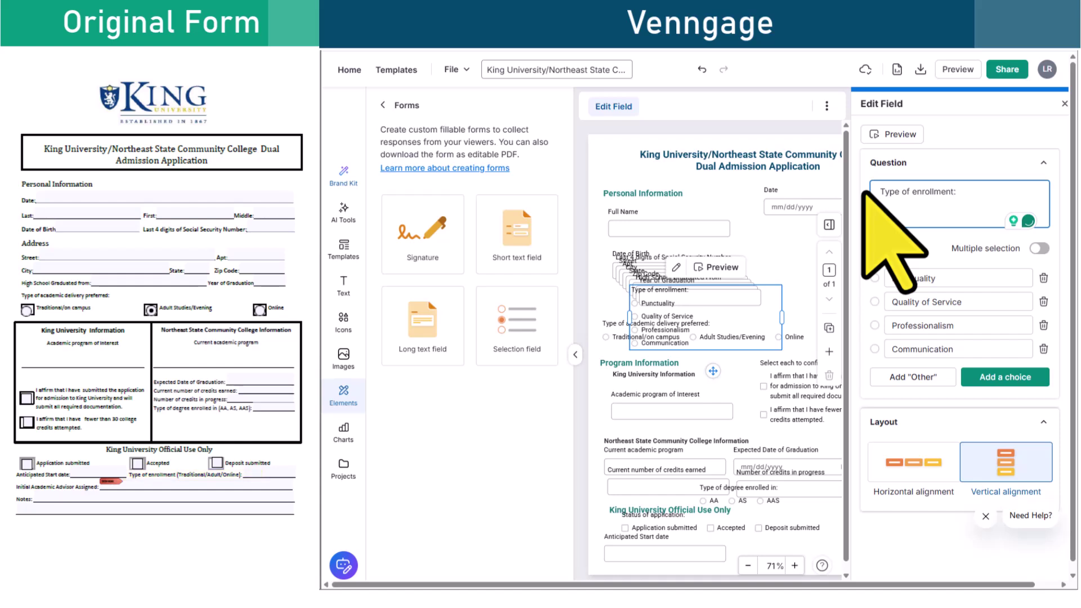
triple_click(901, 278)
text(Traditional)
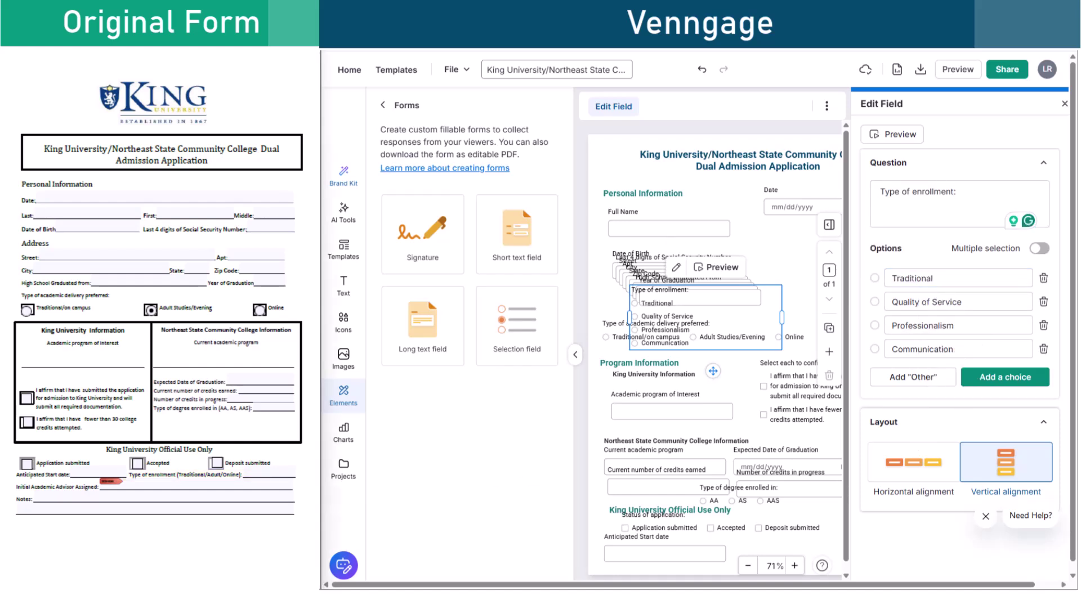
triple_click(923, 302)
text(Adult)
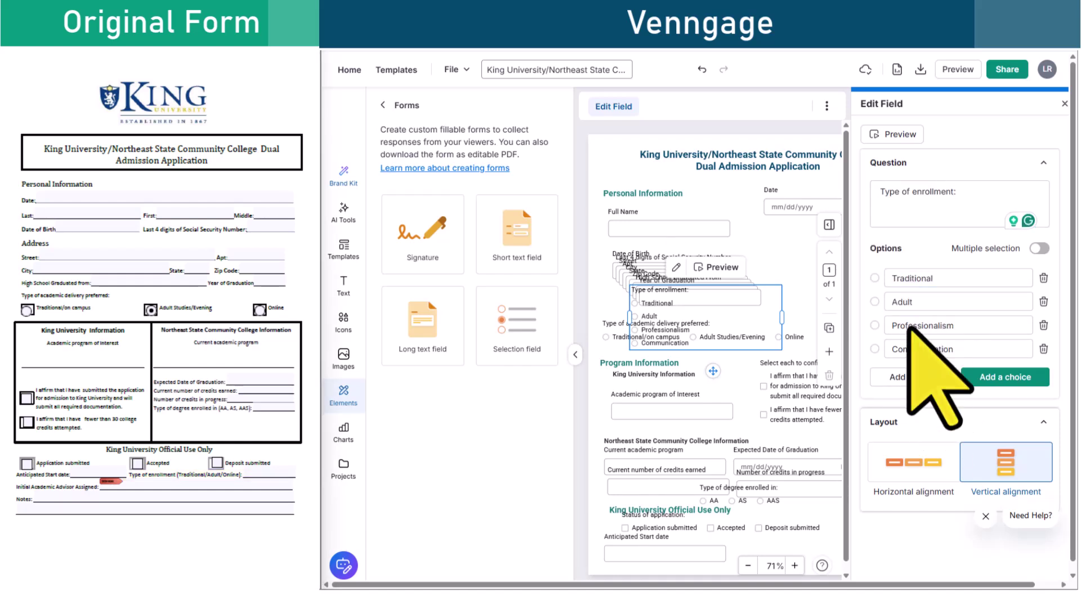
triple_click(924, 326)
text(Online)
click(1044, 348)
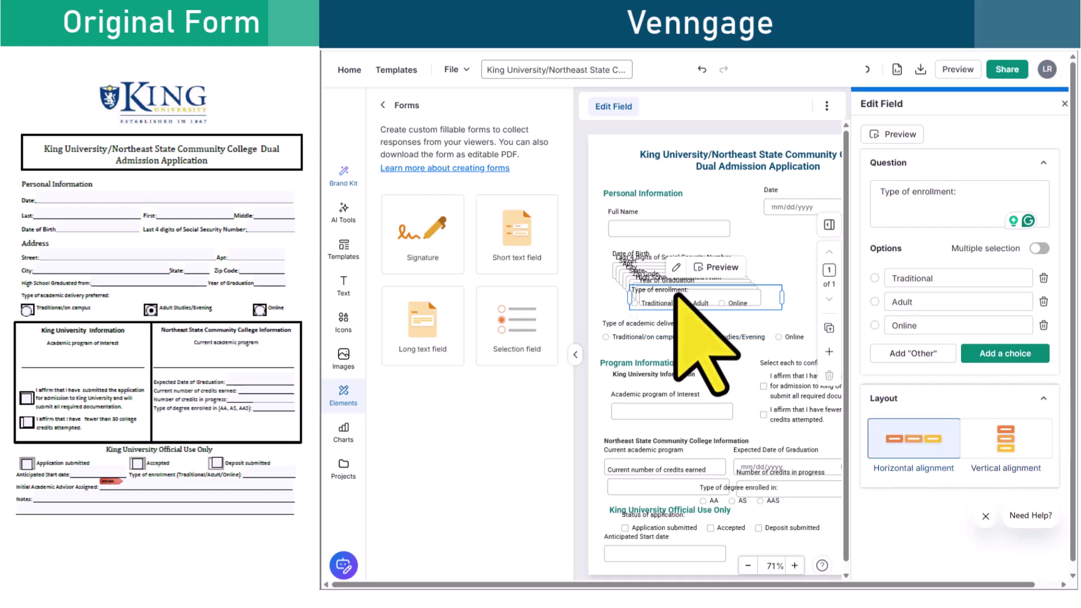
drag(678, 296, 757, 580)
- Add a short text field near the Anticipated Start date field and label it "Initial Academic Advisor Assigned"
click(526, 256)
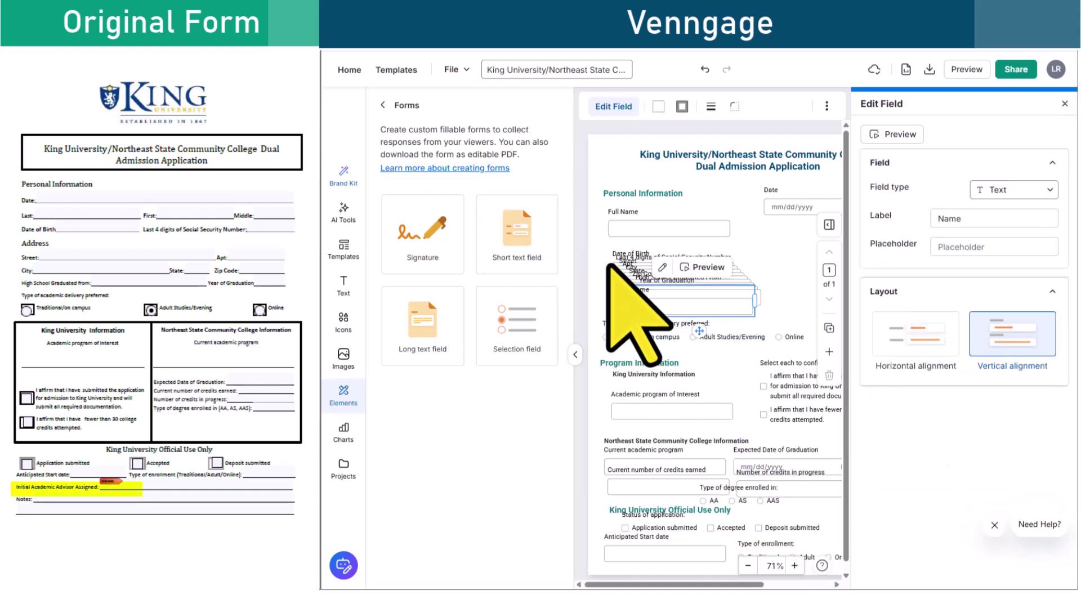
drag(609, 265, 642, 559)
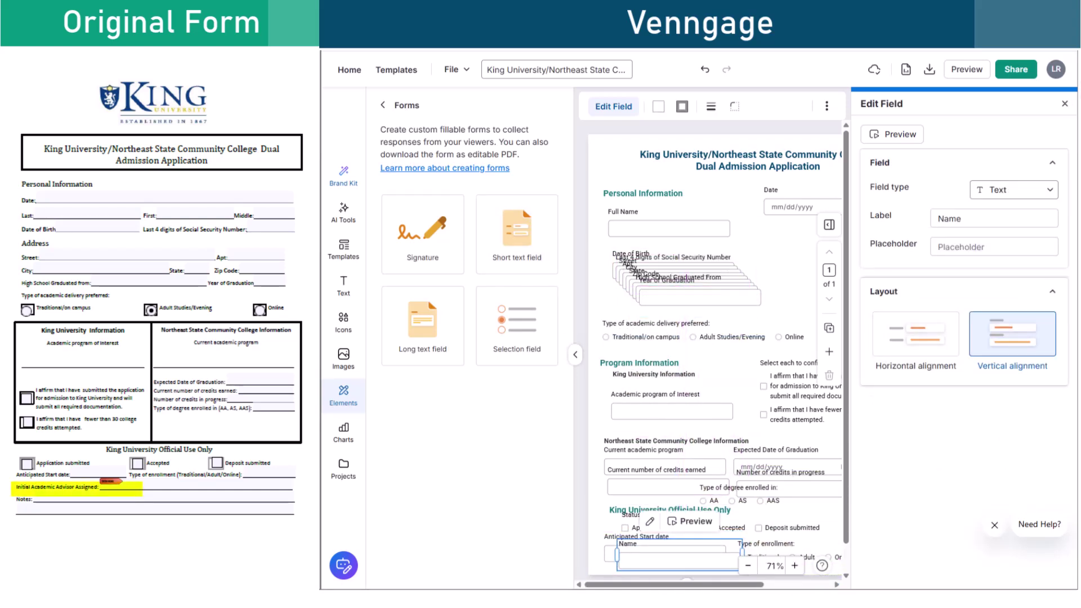
double_click(949, 218)
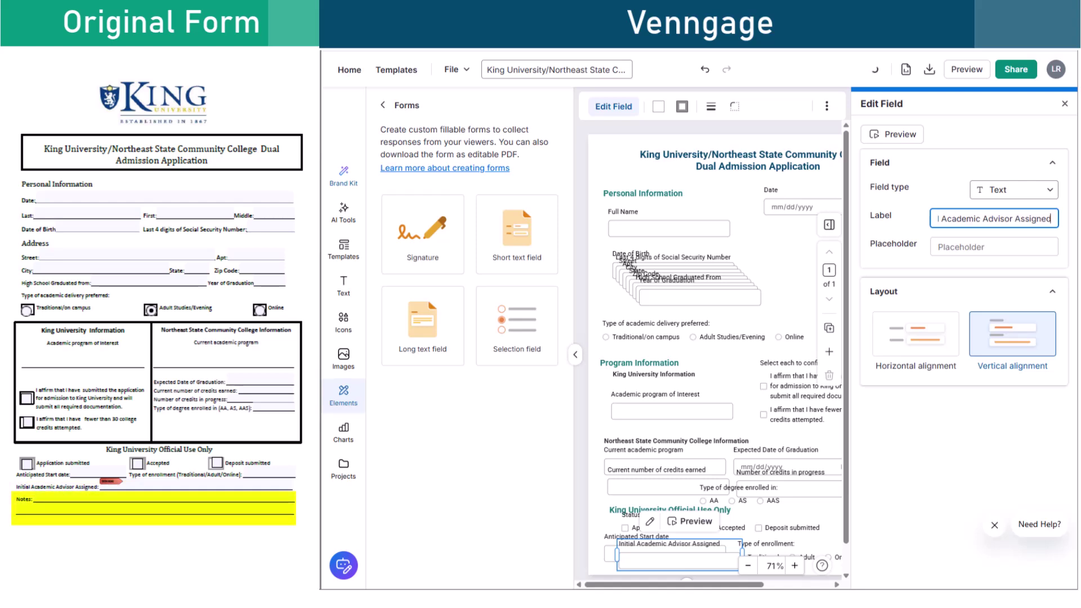
- Add a long text field labelled "Notes:" and place it at the bottom of the page beside the academic advisor field
click(446, 315)
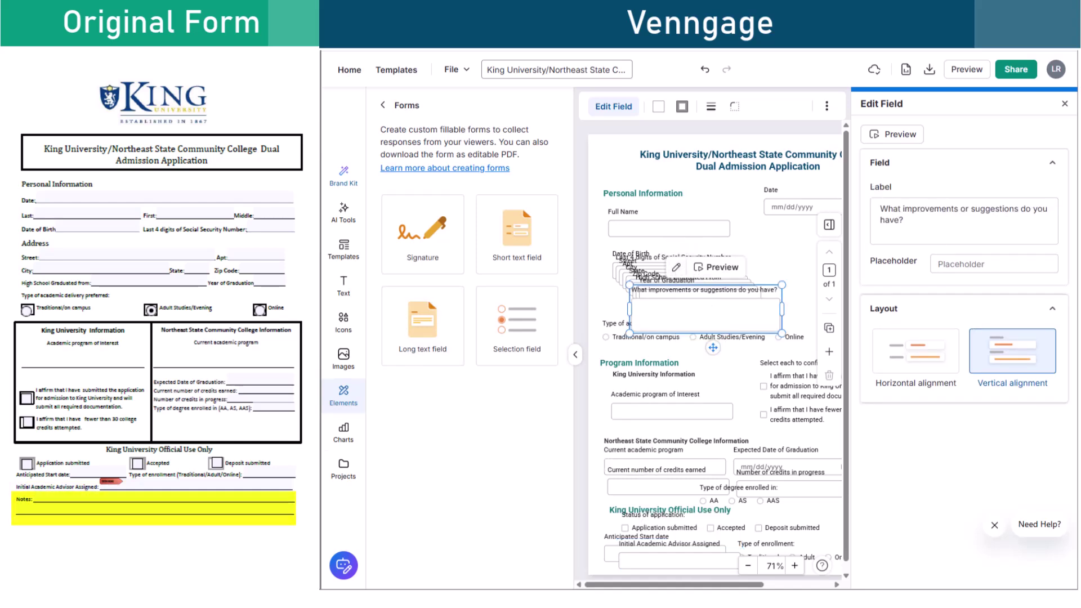
triple_click(971, 222)
text(Notes:)
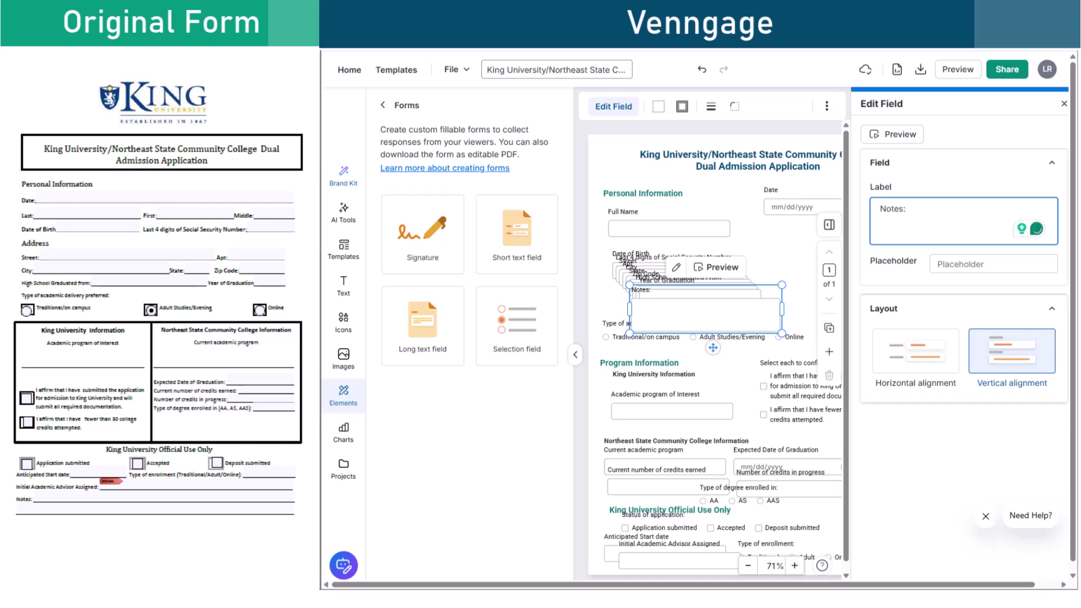
drag(704, 315, 819, 565)
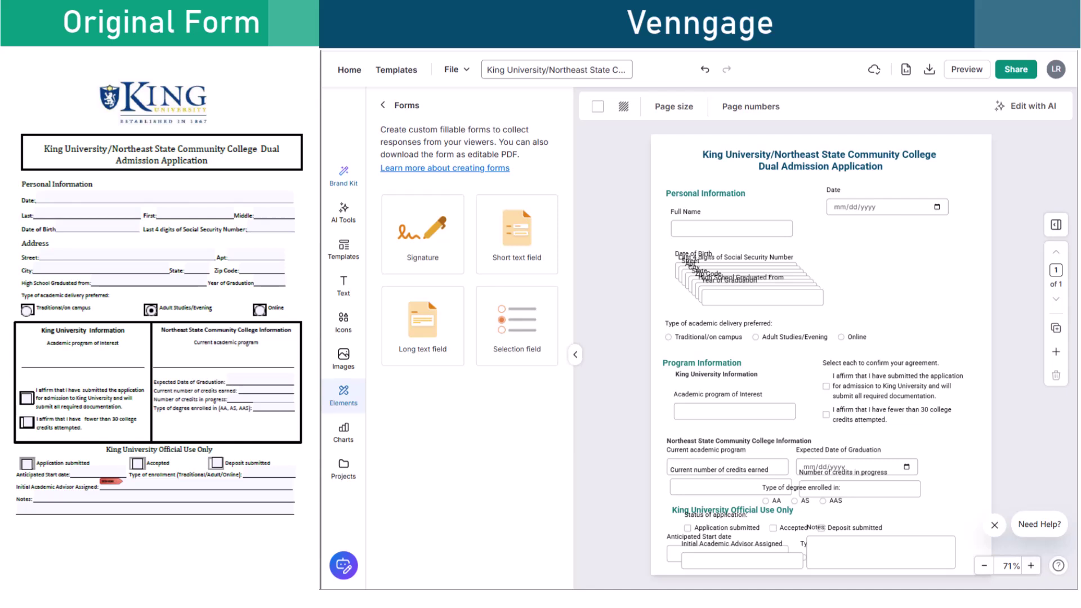
- Upload the King University logo, shrink it, and place it in the page's upper-left corner beside the form title
click(359, 352)
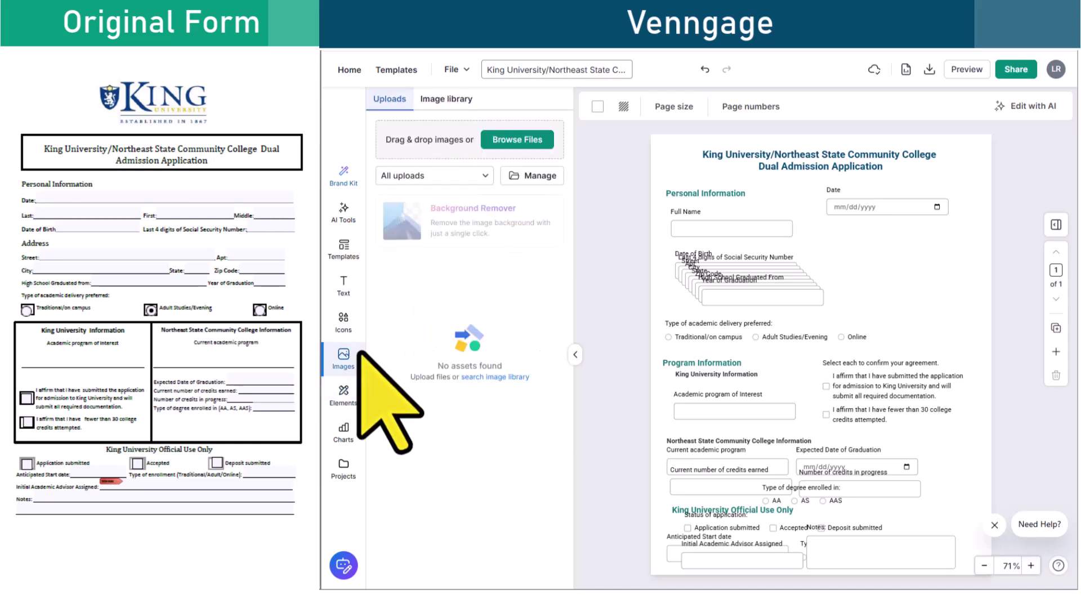
drag(429, 107, 430, 153)
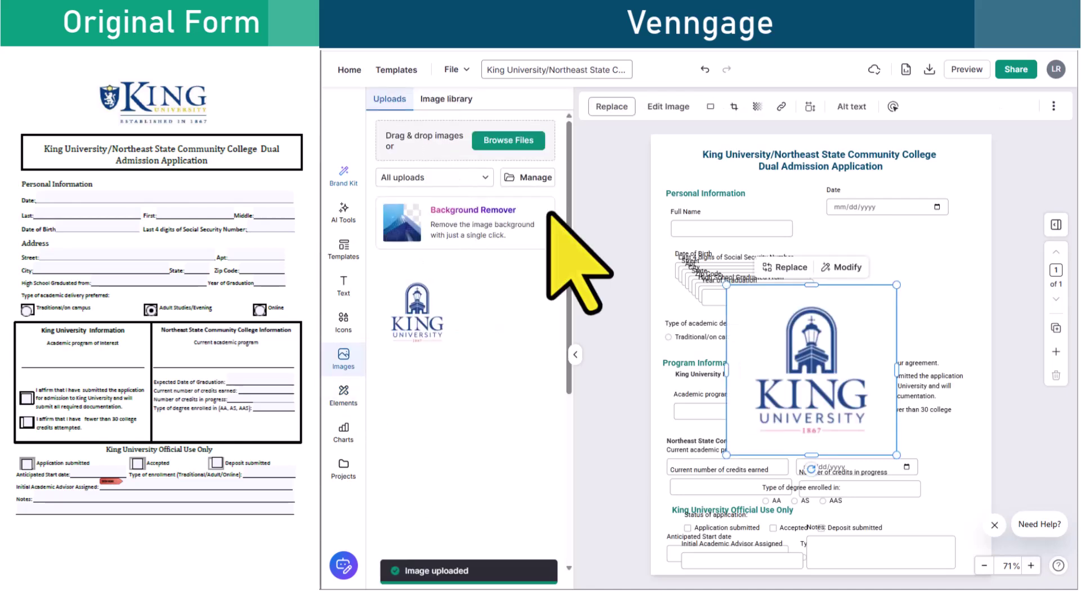
drag(830, 377, 756, 229)
drag(824, 308, 700, 182)
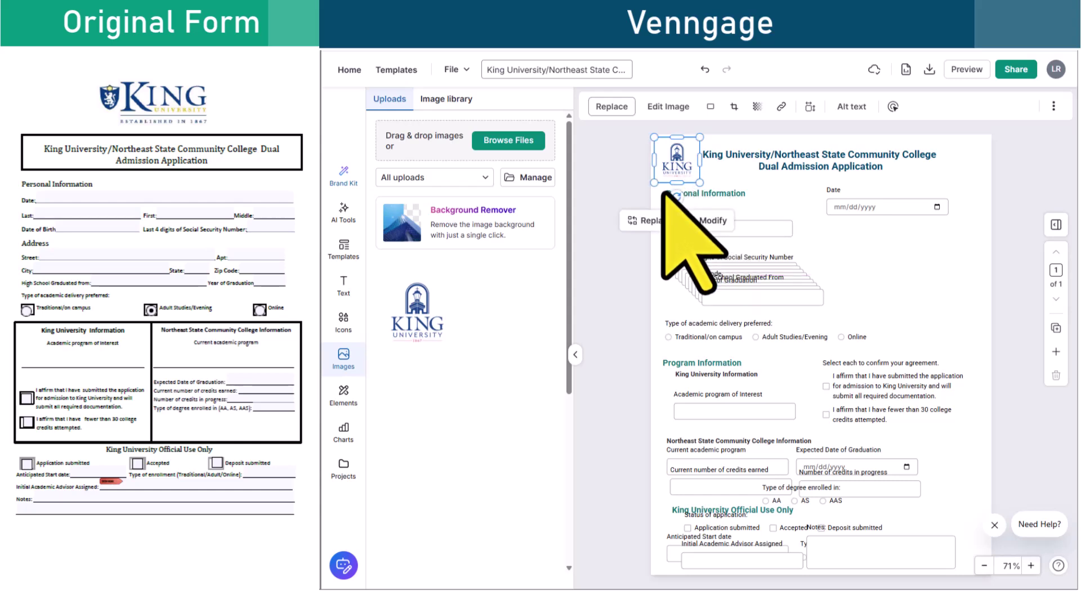
- Add the stacked Northeast State logo from the NeSCC Forms brand kit to the page's upper-right corner beside the title
click(359, 170)
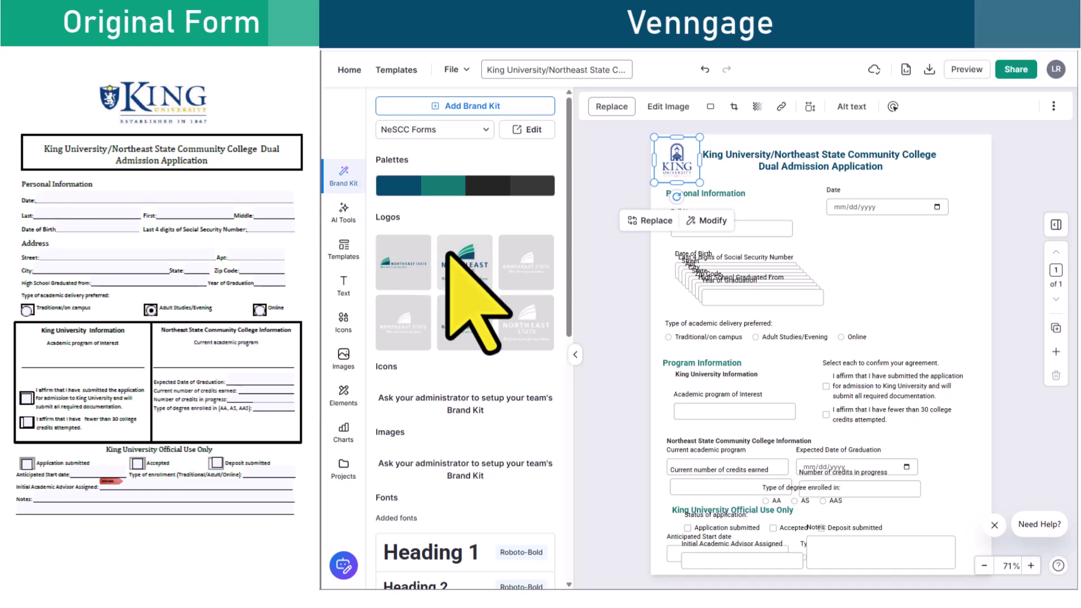
drag(442, 252, 966, 162)
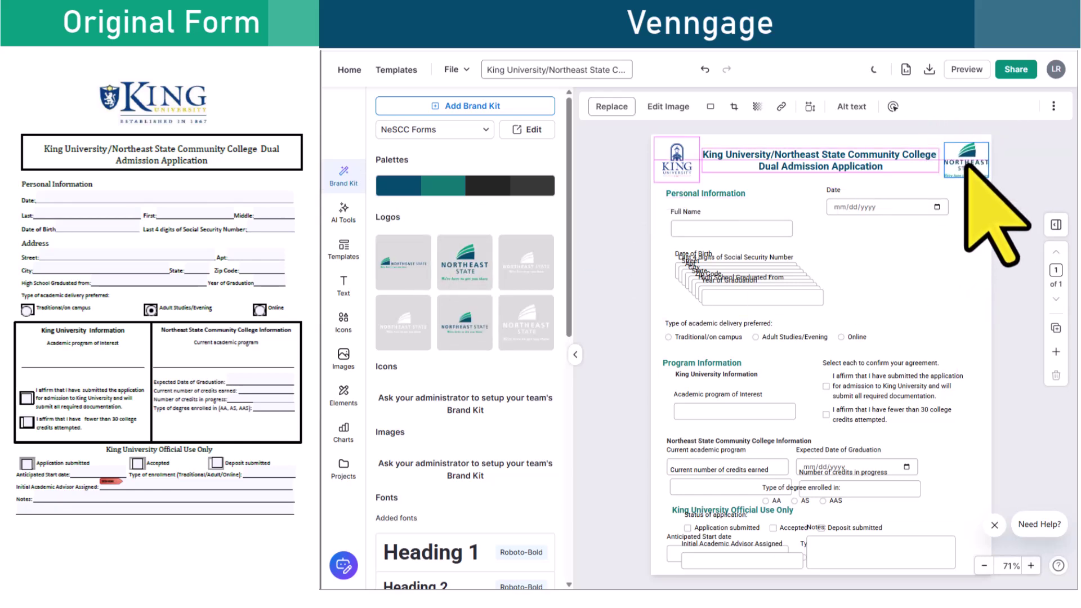
key(Escape)
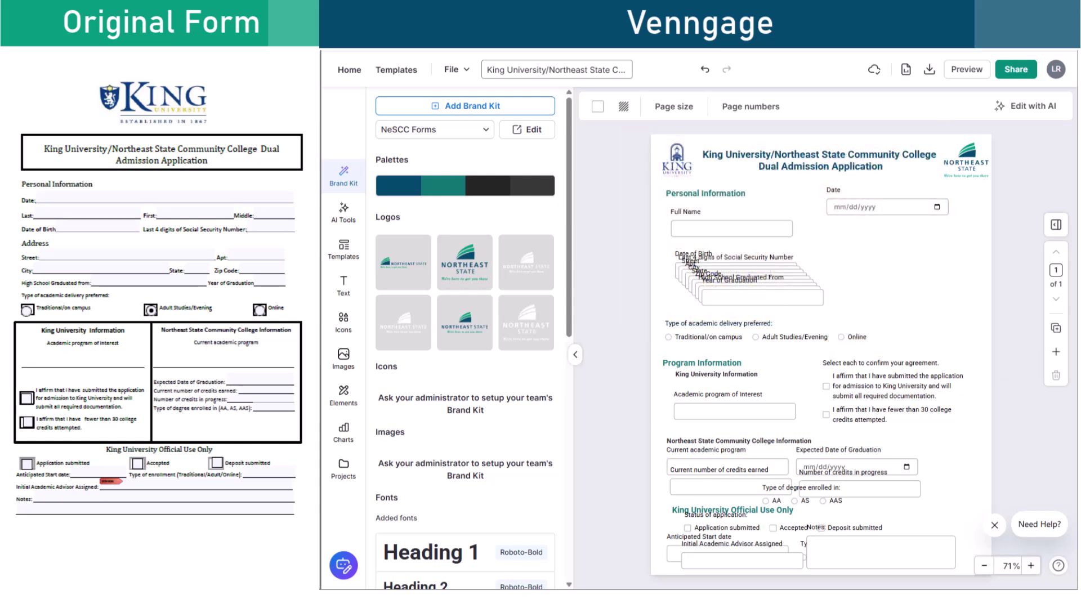
- Separate the stacked Personal Information fields, spreading the date of birth, Social Security, address and school fields out beneath Full Name
click(575, 354)
click(1030, 566)
click(1030, 565)
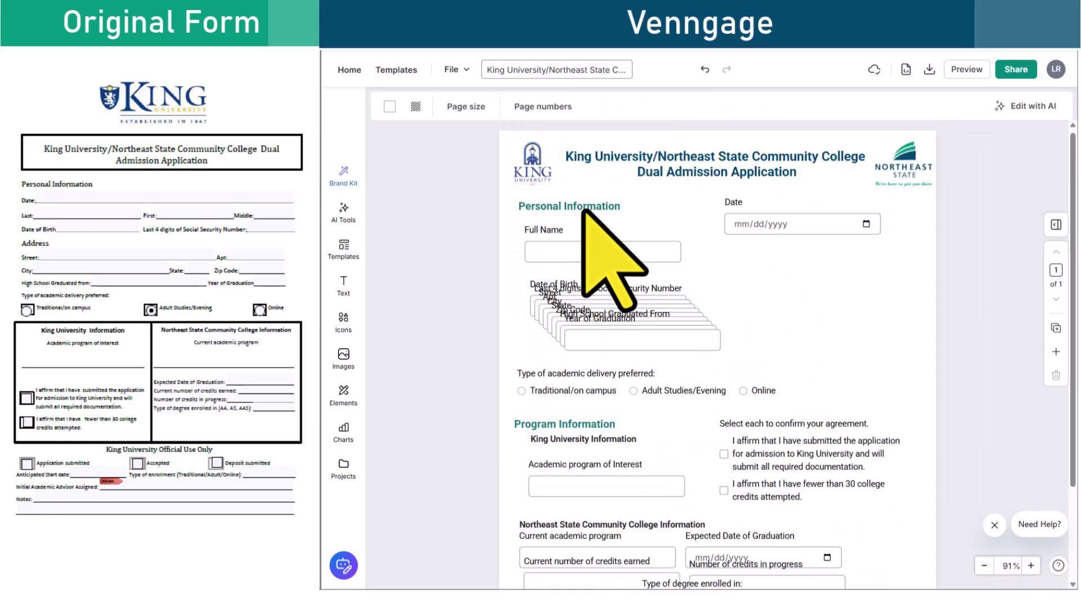
drag(602, 252, 599, 247)
drag(642, 340, 840, 359)
drag(636, 336, 636, 371)
drag(634, 332, 850, 318)
drag(620, 315, 695, 366)
drag(614, 311, 794, 264)
drag(608, 305, 689, 243)
click(405, 106)
click(917, 334)
click(917, 334)
click(918, 333)
click(1012, 334)
click(557, 232)
click(1013, 334)
- Line up Date of Birth beneath Full Name and the Last 4 digits of Social Security Number field beneath Date
drag(572, 279, 572, 286)
drag(730, 246, 726, 287)
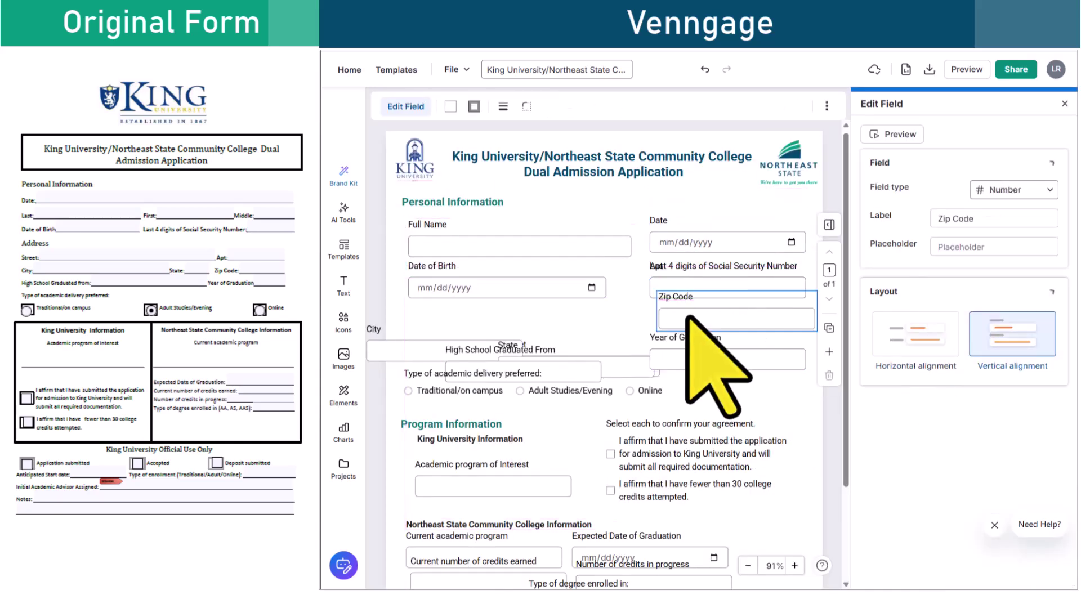
- Add a second page and cut the King University Official Use Only section from the first page
click(829, 328)
scroll(1038, 489, down, 3)
drag(900, 580, 671, 526)
key(ctrl+x)
- Move the academic delivery and program sections down to make more room for the address and school fields
drag(466, 300, 918, 495)
drag(620, 318, 623, 398)
drag(704, 270, 706, 340)
- Place City, State and Zip Code in one row above the high school fields and align them with each other
drag(636, 251, 595, 299)
drag(827, 243, 833, 302)
drag(545, 231, 582, 256)
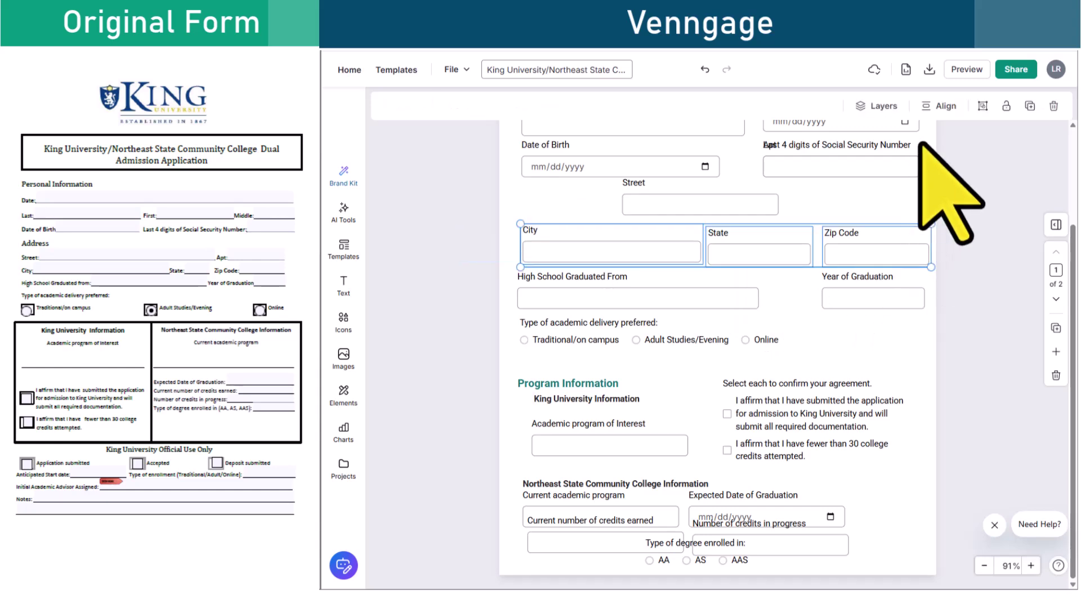
click(938, 106)
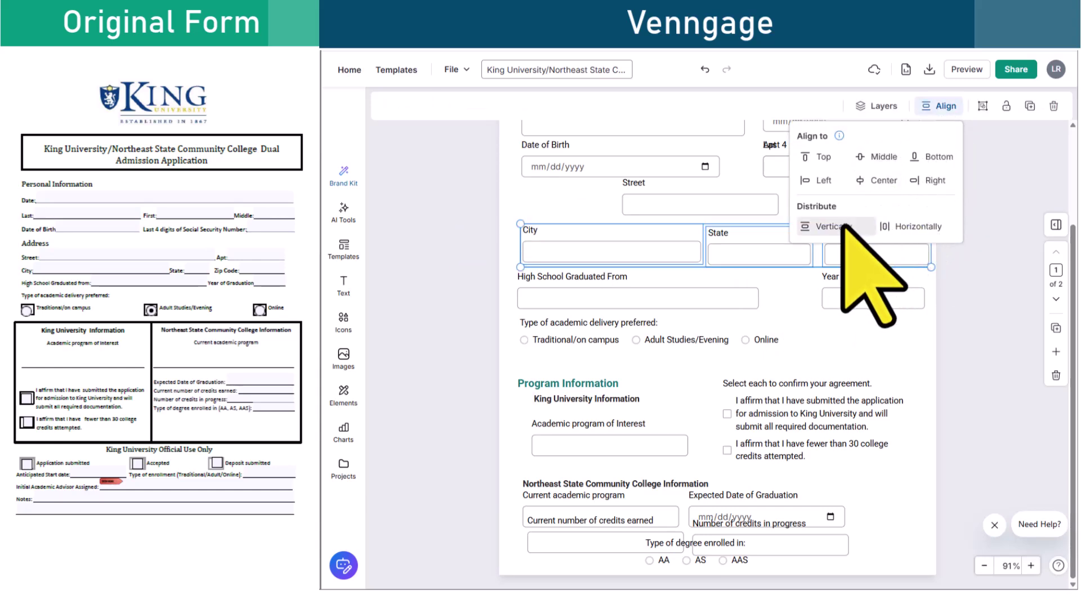
click(974, 231)
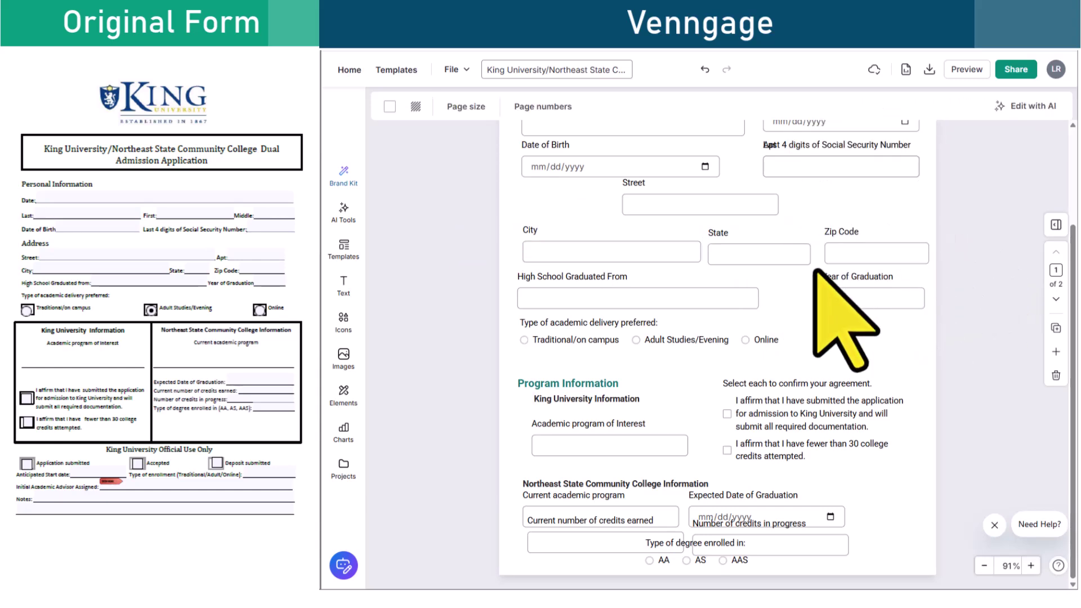
drag(464, 229, 806, 258)
click(946, 109)
click(912, 152)
click(1026, 285)
- Widen City up to State and High School Graduated From up to Year of Graduation, evening out both rows
drag(703, 246, 713, 246)
drag(761, 291, 820, 291)
drag(953, 316, 749, 293)
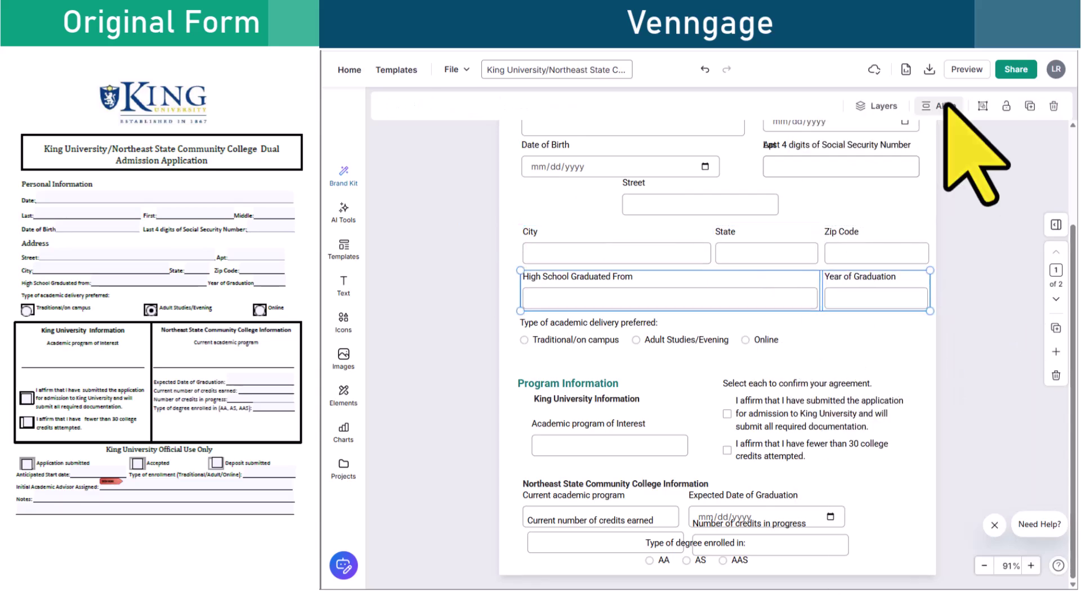
click(946, 106)
- Move Street above City, widen it to the end of State, and place Apt beside it above Zip Code
drag(701, 204, 600, 210)
drag(680, 203, 772, 202)
drag(822, 173, 831, 217)
scroll(893, 302, up, 3)
- Widen Full Name up to Date and resize the Date of Birth and Last 4 digits of Social Security Number fields to share the row below
click(768, 242)
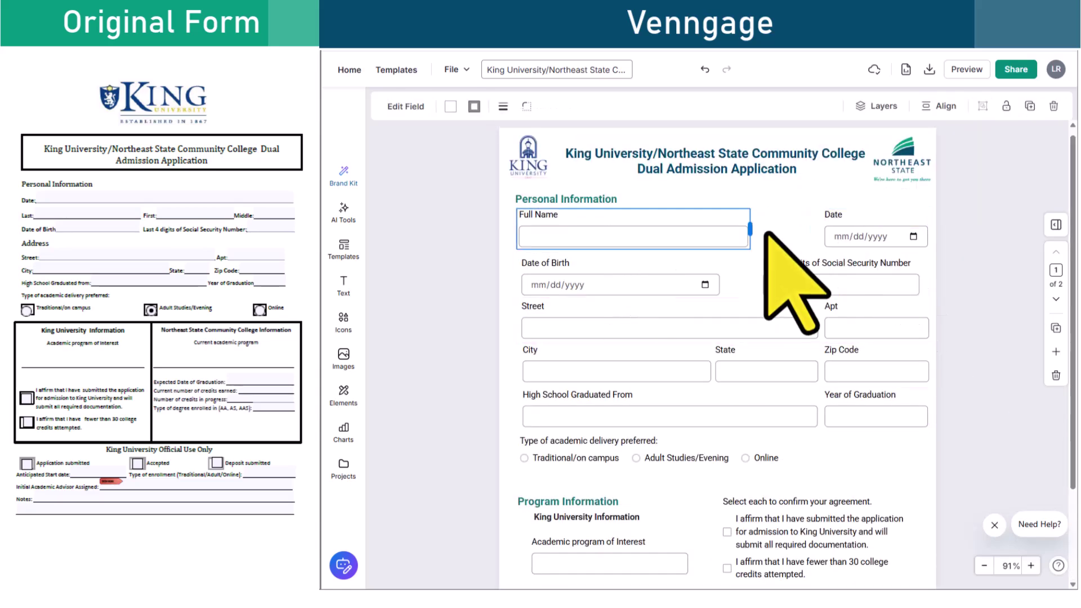
click(656, 274)
drag(771, 284, 722, 284)
click(972, 282)
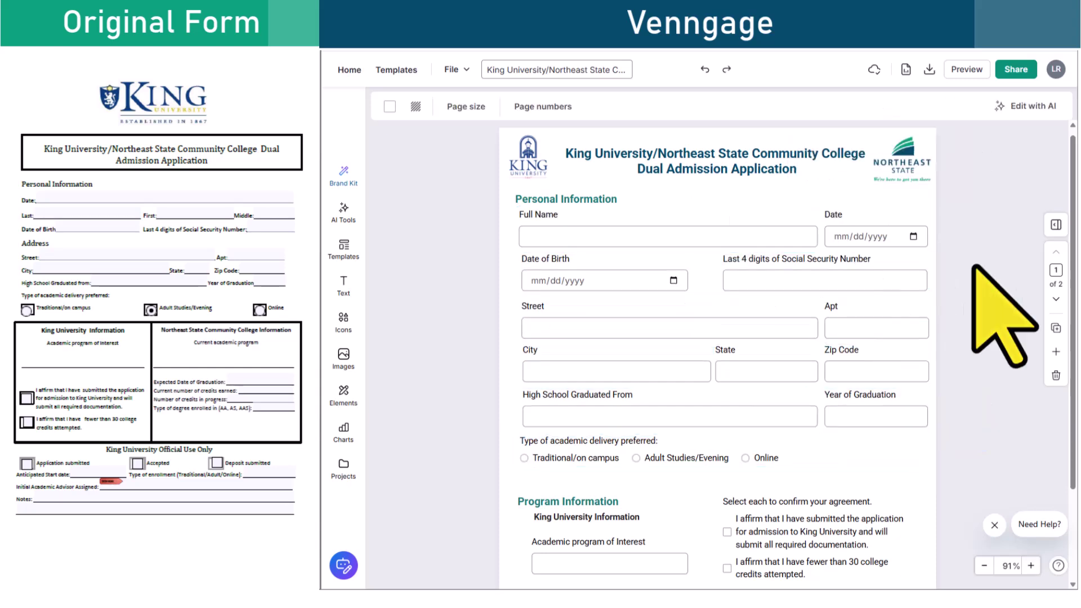
- Line up Full Name with the Date field and with the left edge of the fields beneath it
drag(932, 231, 754, 234)
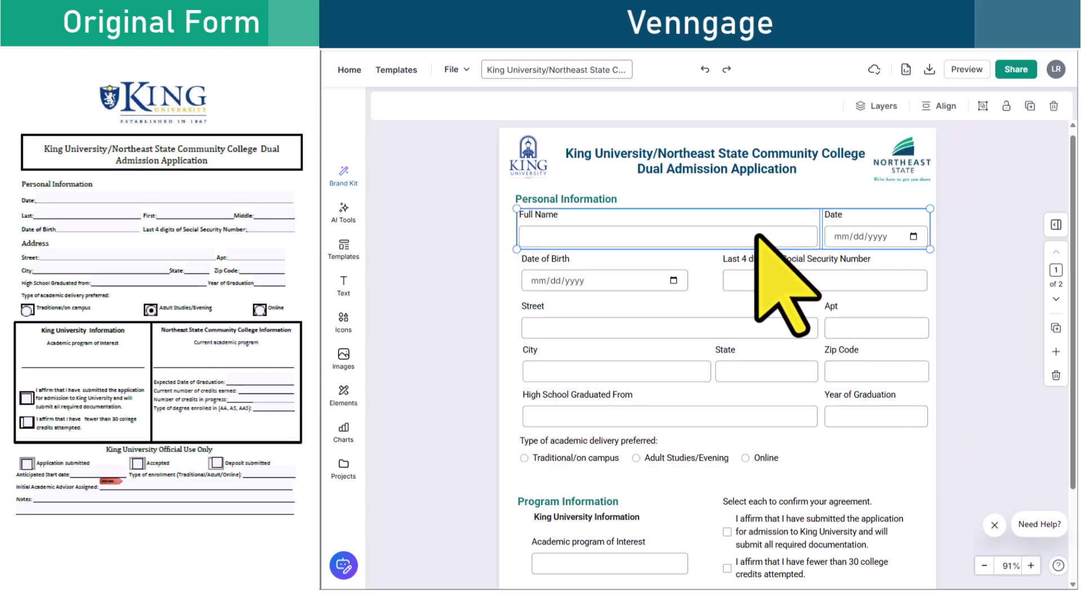
right_click(757, 236)
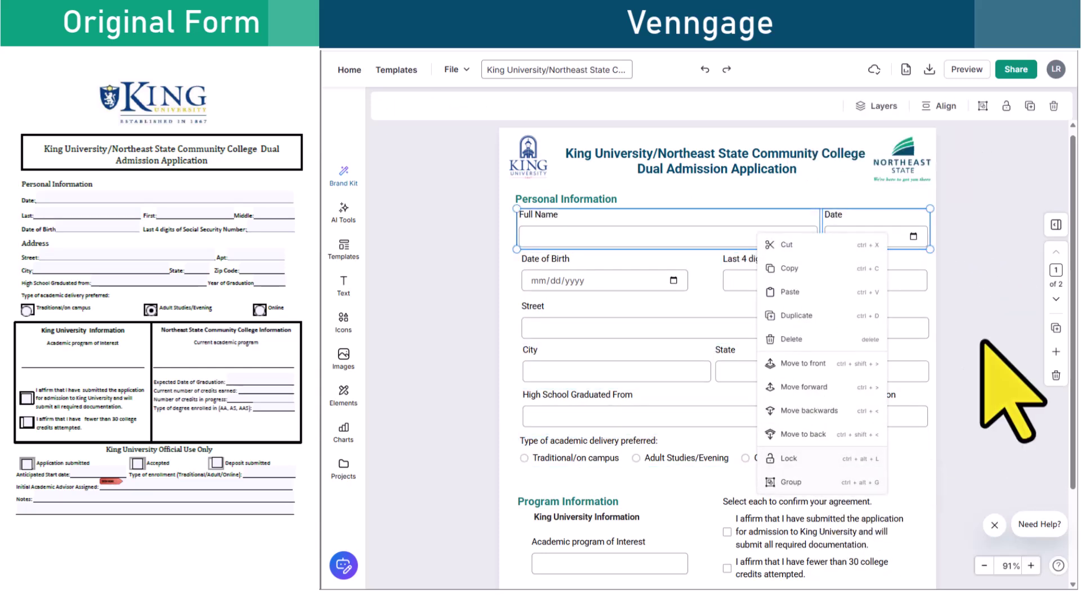
click(988, 261)
drag(749, 236, 753, 237)
shift+click(880, 236)
click(939, 105)
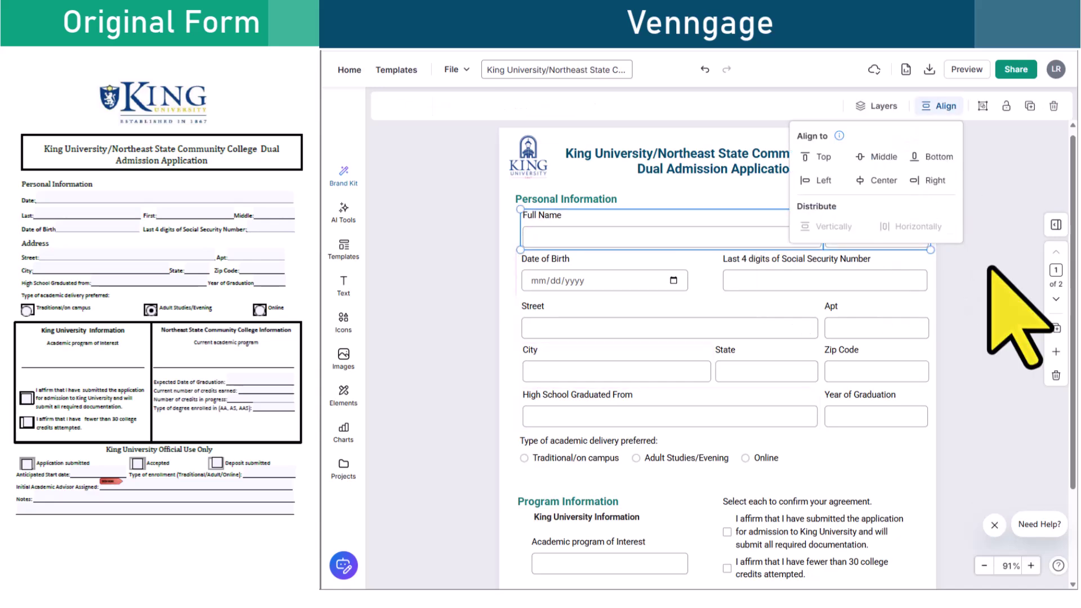
- Distribute the Personal Information field rows evenly in the vertical direction
drag(976, 460, 526, 225)
click(939, 105)
click(833, 227)
- Place the Northeast State section beside the King University section and line up the Program Information heading with Personal Information
scroll(838, 338, down, 2)
drag(590, 398, 579, 403)
drag(627, 547, 827, 470)
scroll(828, 394, up, 1)
shift+click(566, 141)
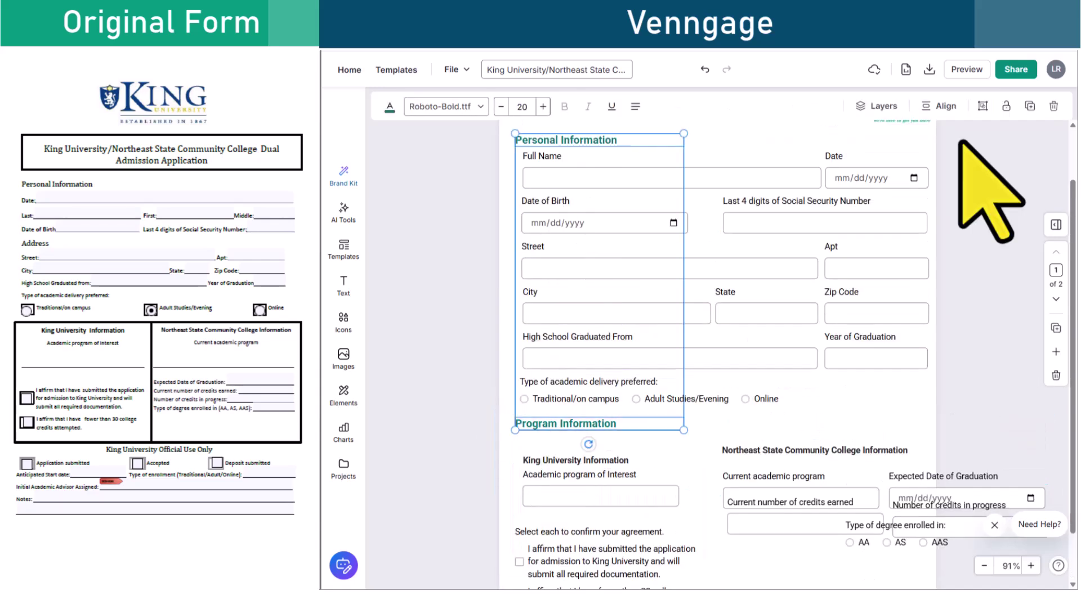
- Move both college subheadings and the King University program and agreement fields up closer beneath Program Information
drag(563, 462, 557, 446)
drag(788, 451, 786, 443)
drag(597, 475, 593, 463)
drag(609, 536, 615, 509)
scroll(675, 507, down, 1)
drag(780, 418, 779, 407)
- Stack the graduation date and credits fields beneath Current academic program, using horizontal label alignment, with the degree type options below
drag(895, 467, 773, 544)
drag(953, 467, 816, 516)
click(405, 107)
click(912, 337)
click(670, 465)
click(913, 338)
drag(772, 476, 811, 484)
drag(811, 439, 719, 458)
click(901, 343)
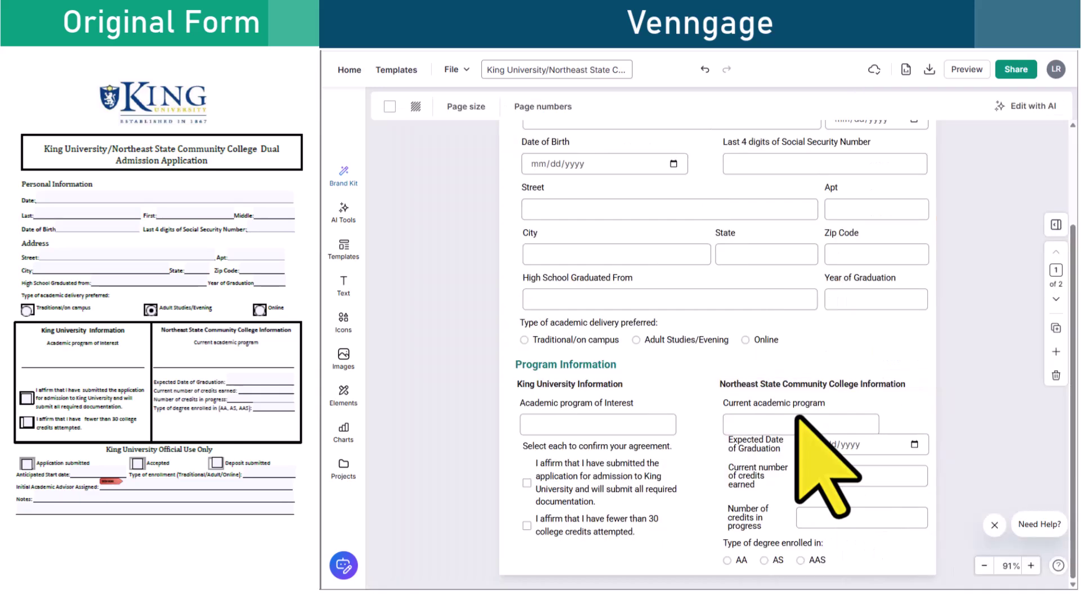
- Shift the Northeast State section closer to the King University section and resize its fields to fit the column
drag(676, 522, 675, 529)
drag(702, 374, 878, 563)
drag(816, 425, 793, 425)
click(888, 450)
drag(906, 445, 921, 444)
drag(905, 476, 919, 470)
drag(906, 518, 929, 515)
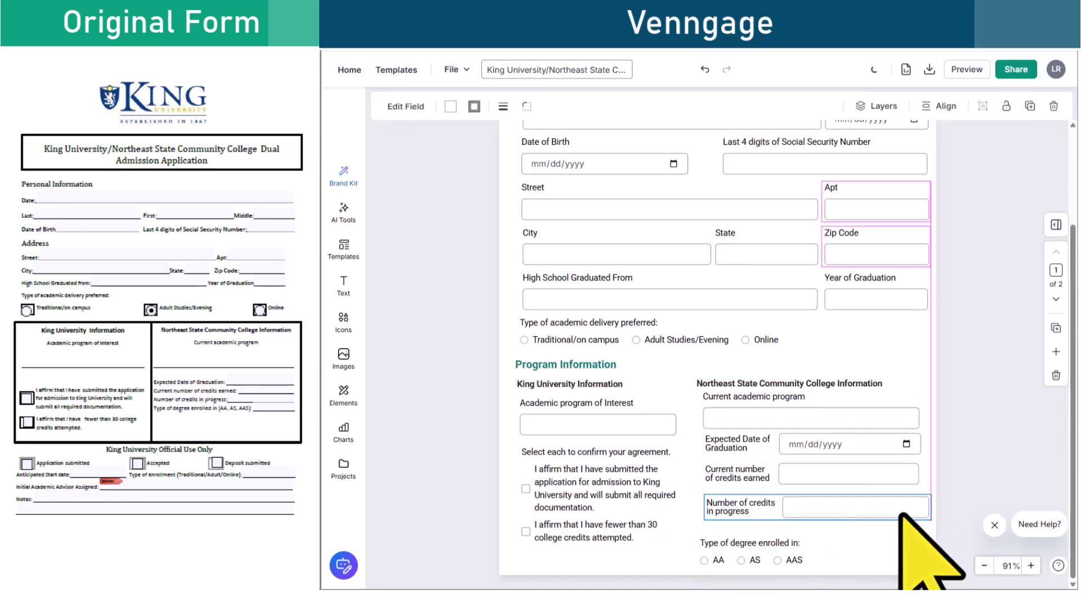
- Align the Northeast State fields and degree options along their left edges
click(939, 106)
click(898, 181)
click(386, 423)
- Add an outlined rounded square from the basic shapes and size it to frame the King University Information section
click(362, 326)
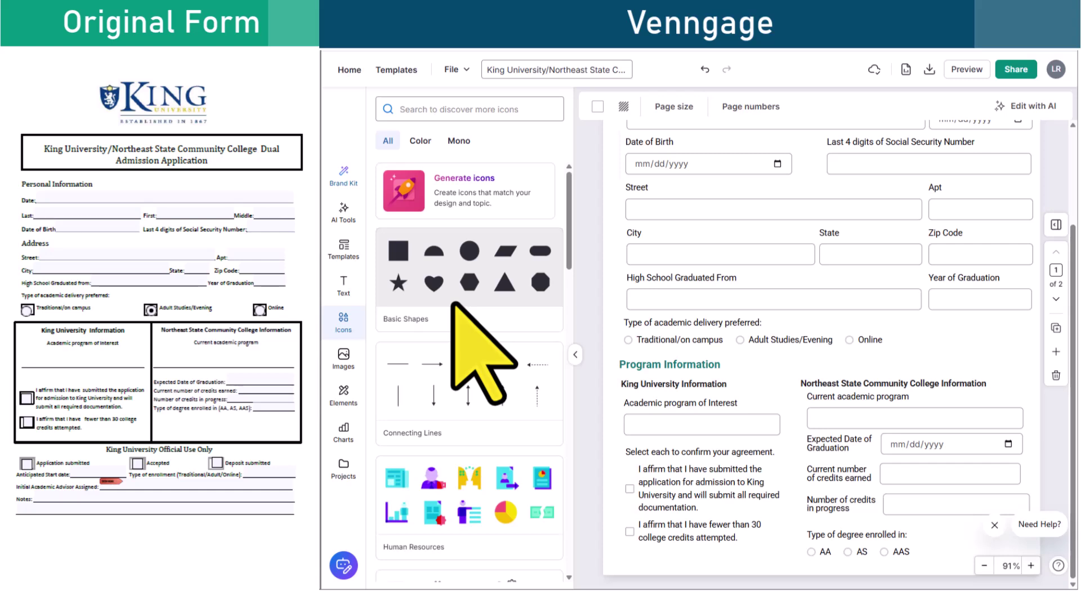
click(454, 307)
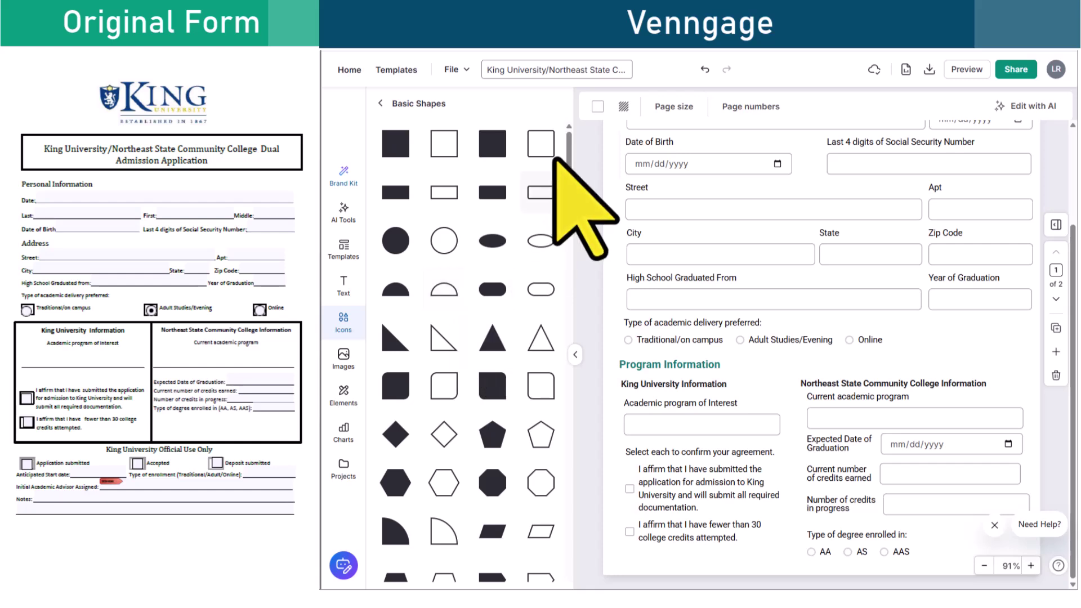
click(538, 140)
drag(692, 343, 629, 433)
drag(712, 471, 791, 556)
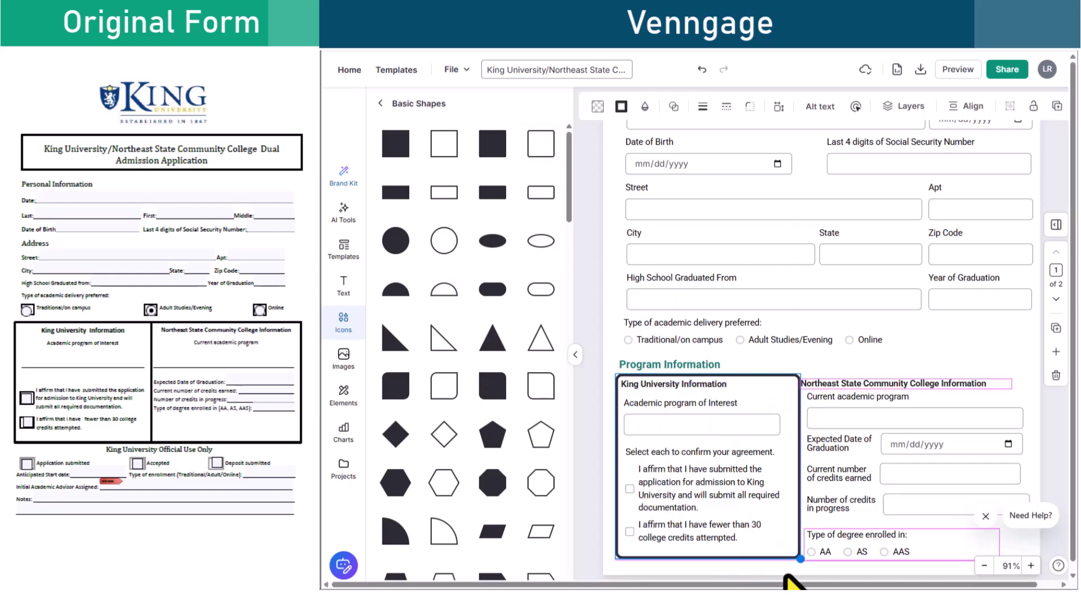
- Duplicate the rounded frame and place the copy around the Northeast State Community College Information section
key(ctrl+d)
drag(794, 439, 974, 440)
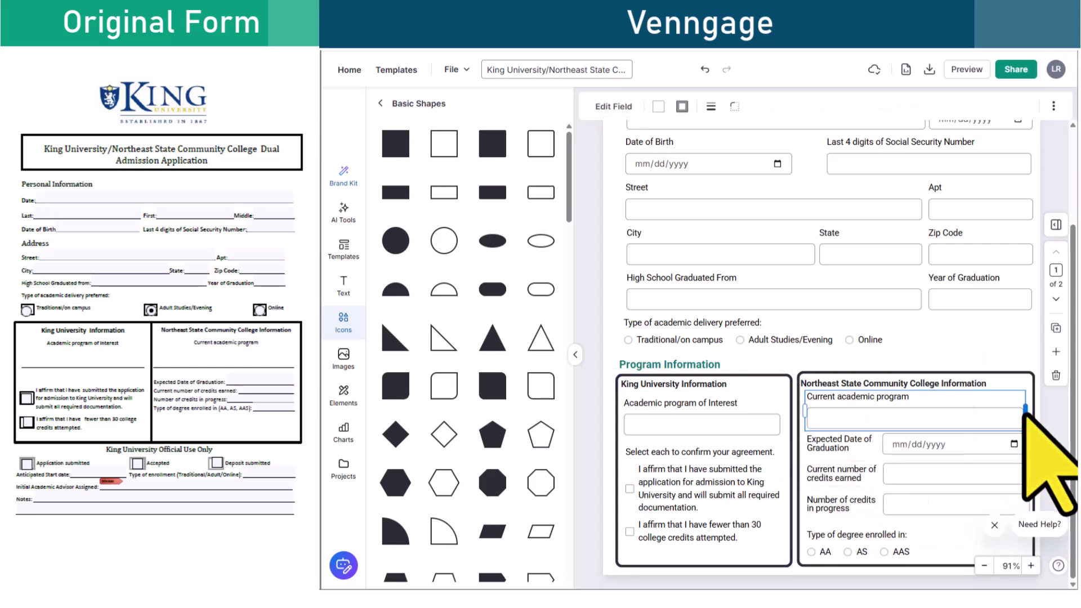
click(1061, 361)
- Cut the framed Northeast State Community College Information section from the first page
click(1056, 299)
click(1056, 252)
drag(795, 363, 1026, 537)
key(ctrl+x)
- Widen the King University frame, program field and agreement checkboxes across the page, and shorten the frame to fit
drag(791, 470, 1017, 466)
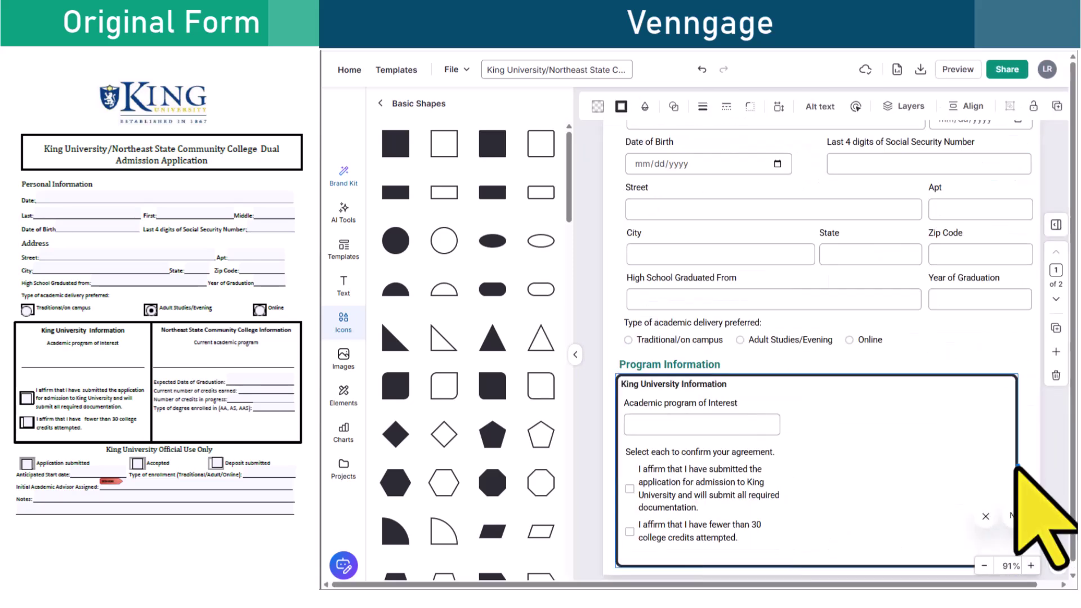
drag(781, 501, 1022, 501)
drag(827, 565, 827, 515)
drag(783, 423, 1024, 422)
- Add a Heading 2 reading "Signatures" beneath the Notes field on the second page
click(1057, 299)
scroll(704, 316, down, 3)
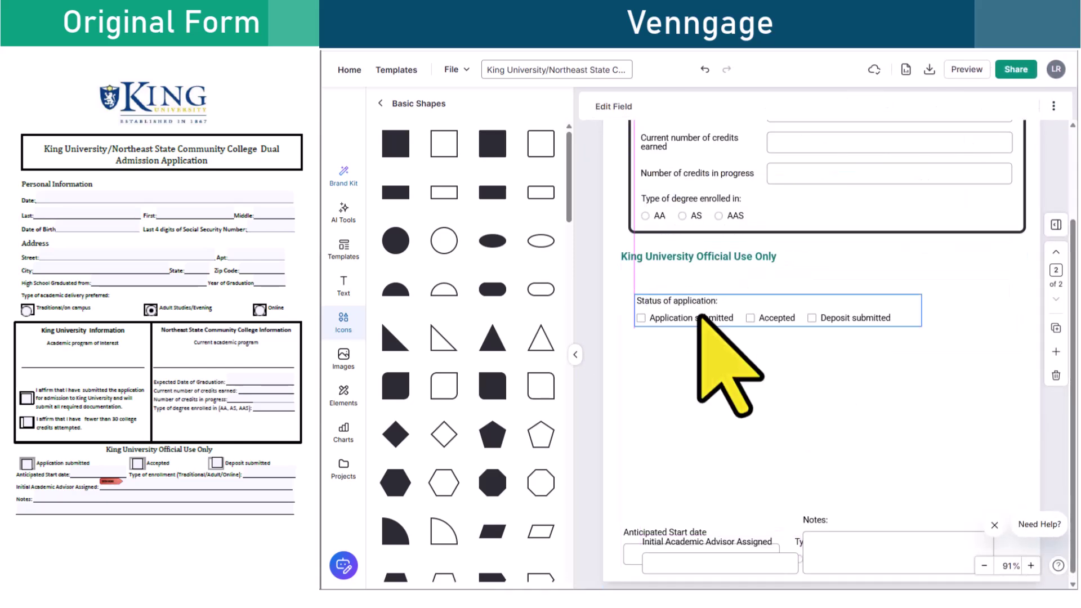
click(357, 289)
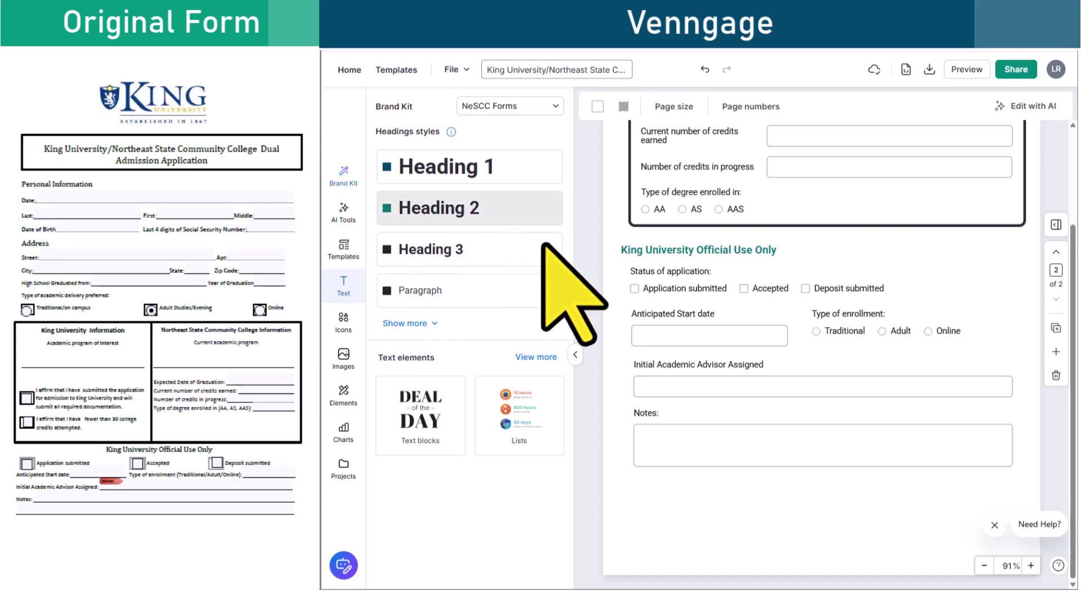
drag(541, 217, 683, 489)
double_click(658, 488)
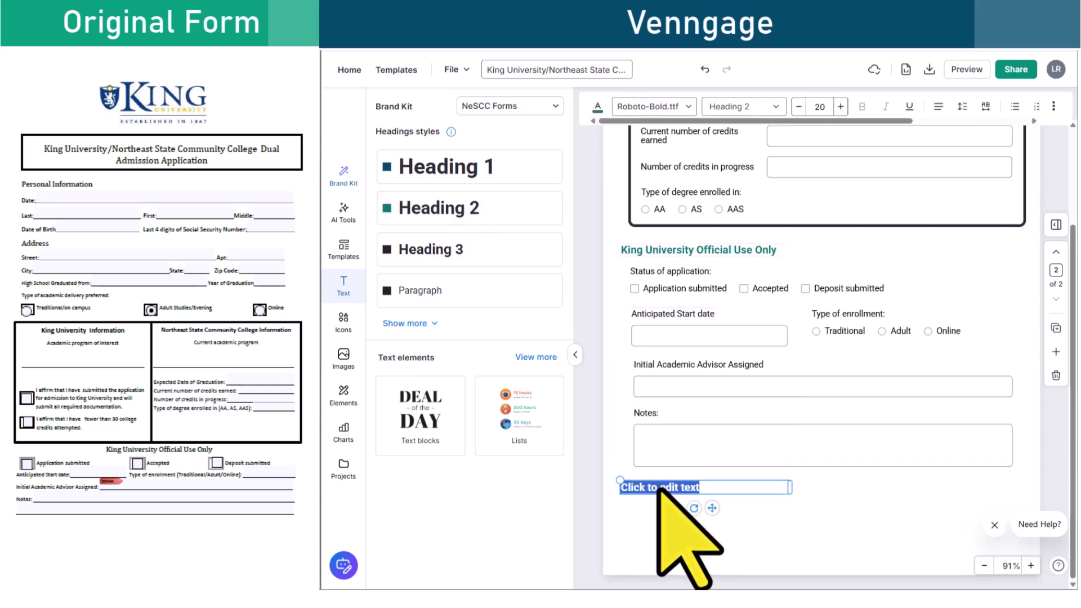
text(Signatures)
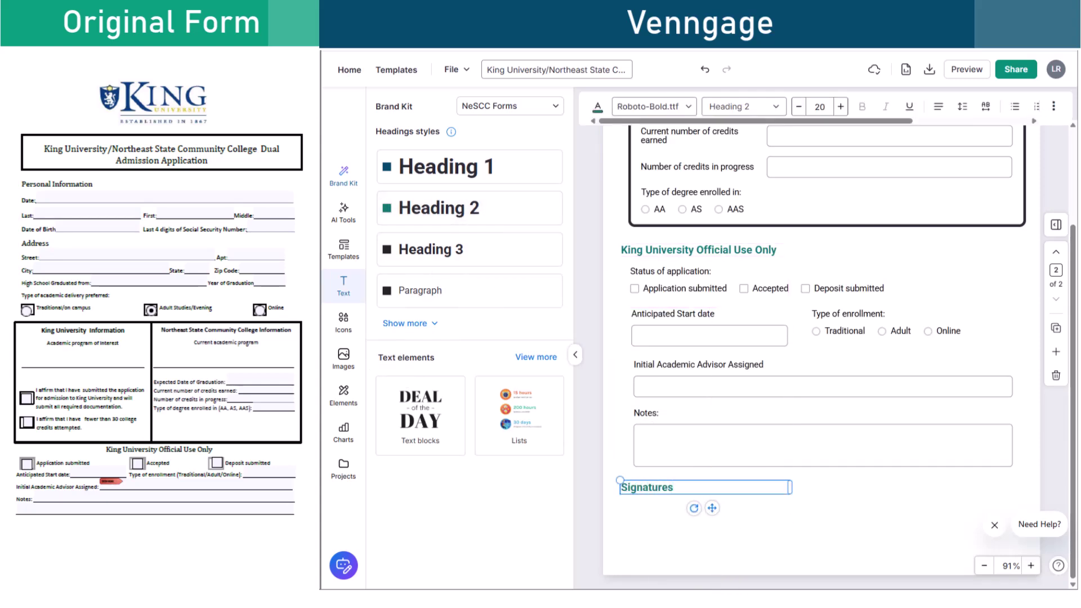
key(Escape)
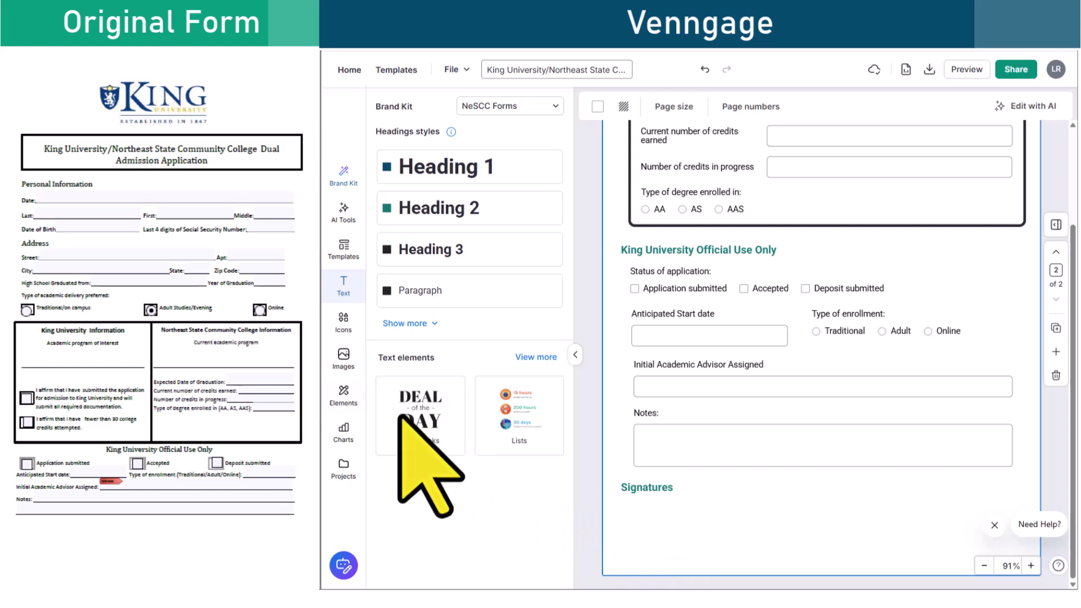
- Add a signature form field beneath the Signatures heading
click(343, 394)
click(445, 436)
mouse_move(449, 270)
mouse_down()
mouse_move(726, 473)
mouse_move(777, 540)
mouse_up()
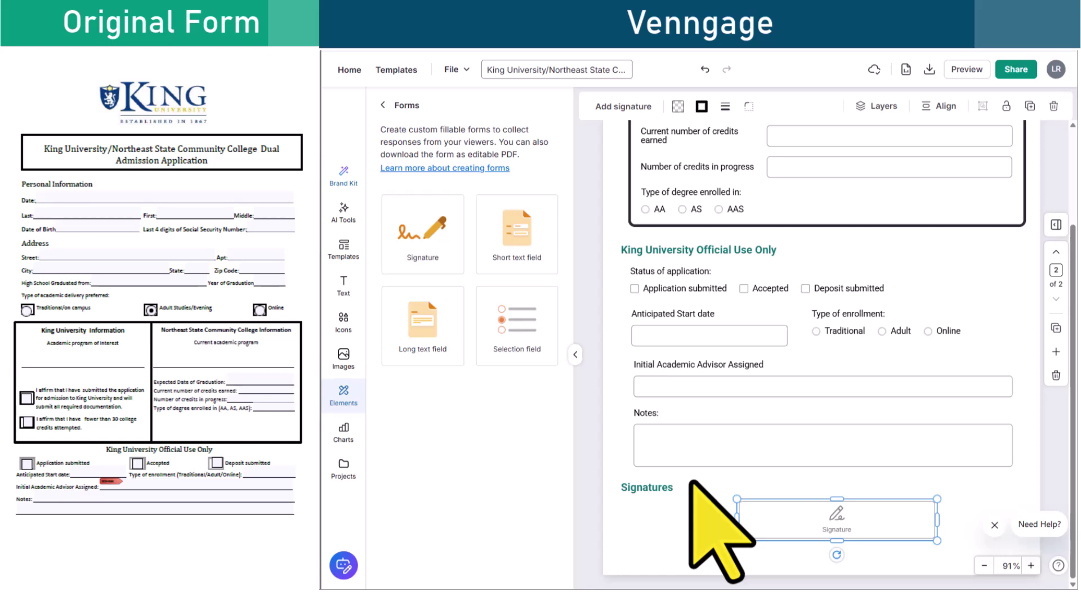
- Add a paragraph label reading "Student Signature" under the Signatures heading and move the signature field directly beneath it
click(344, 284)
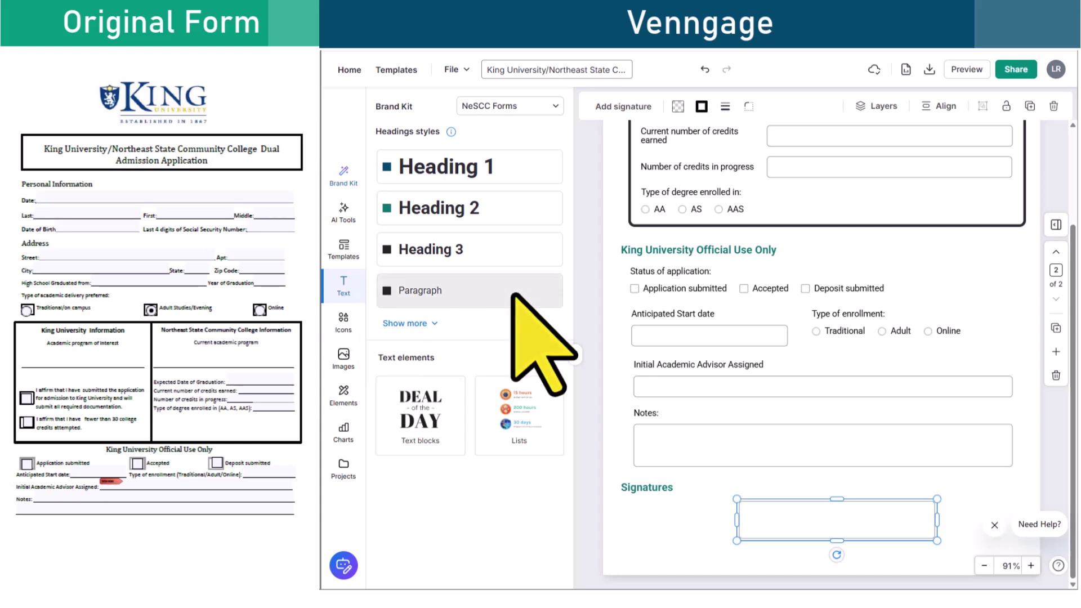
drag(511, 293, 653, 509)
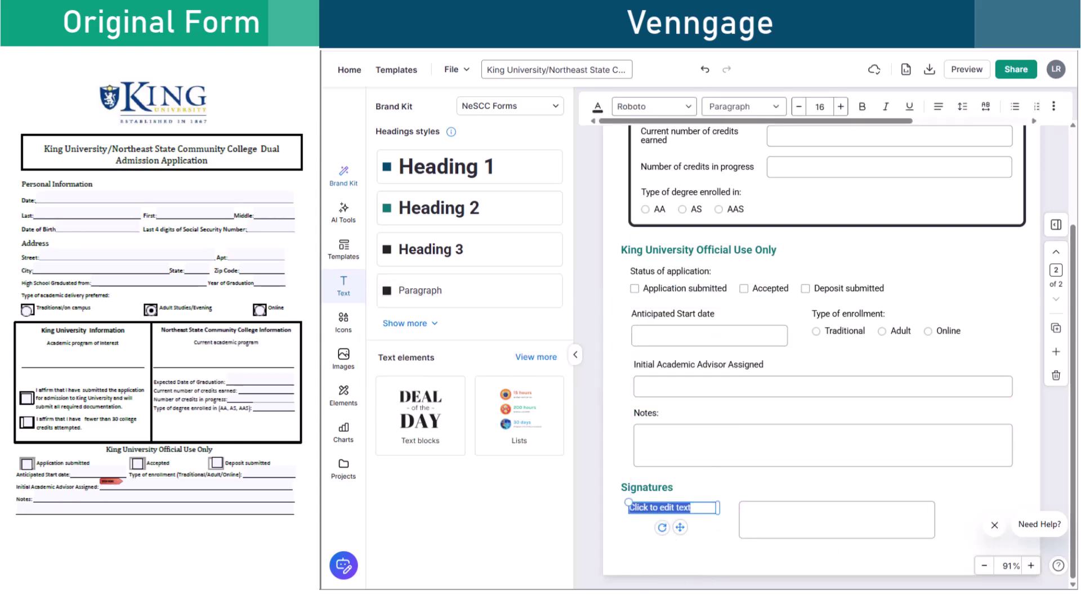
drag(752, 538, 643, 550)
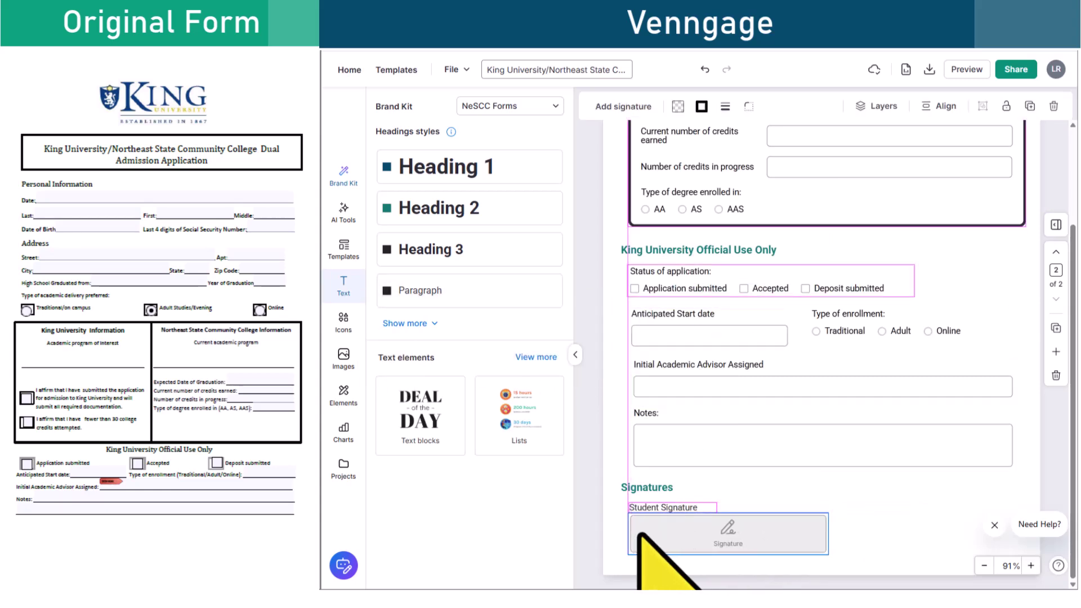
- Return to the first page and turn on page numbers for the form
click(1056, 251)
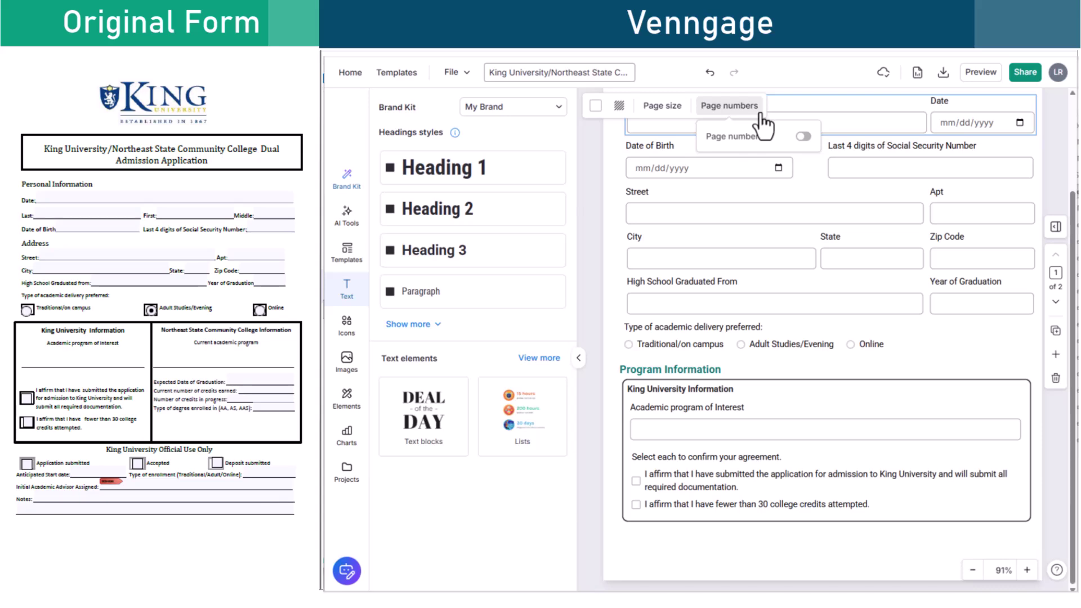
click(804, 137)
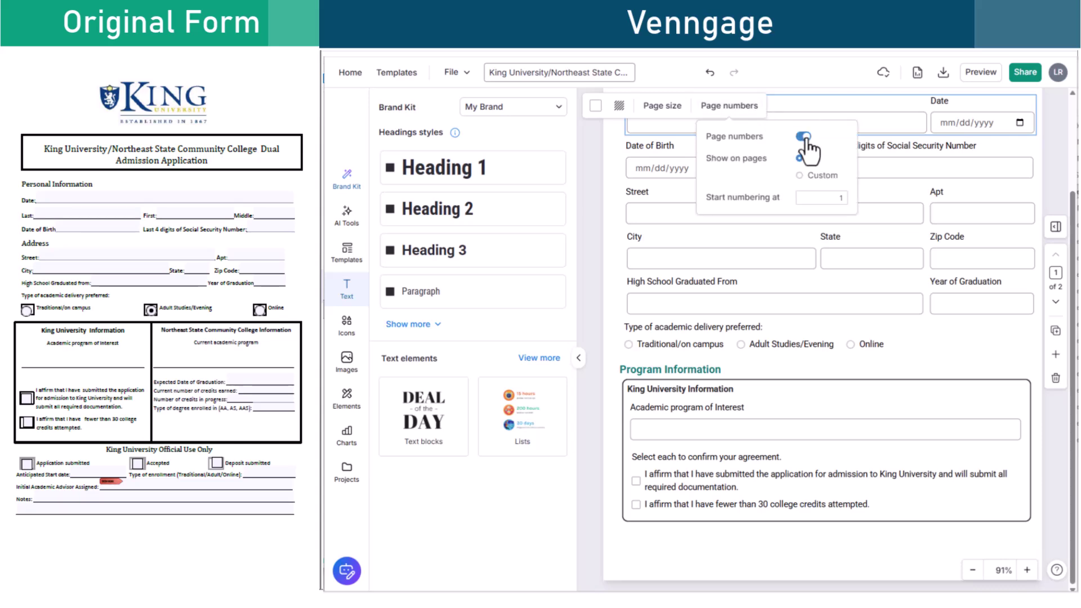